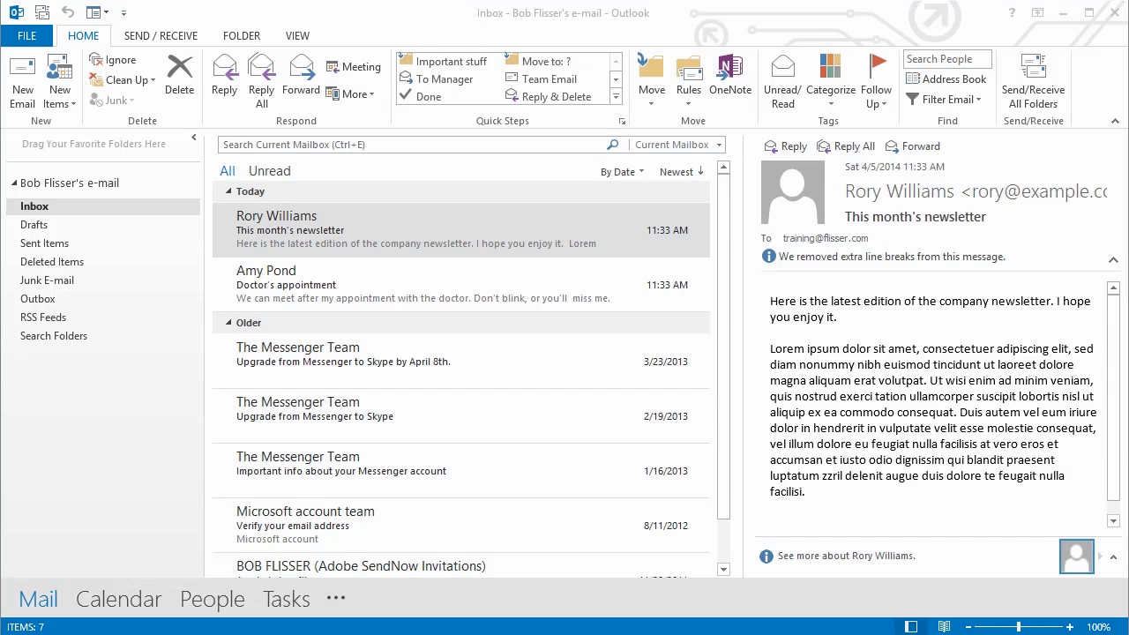
# Step: Create an 'Important stuff' subfolder under the Inbox and open it
pyautogui.rightClick(52, 208)
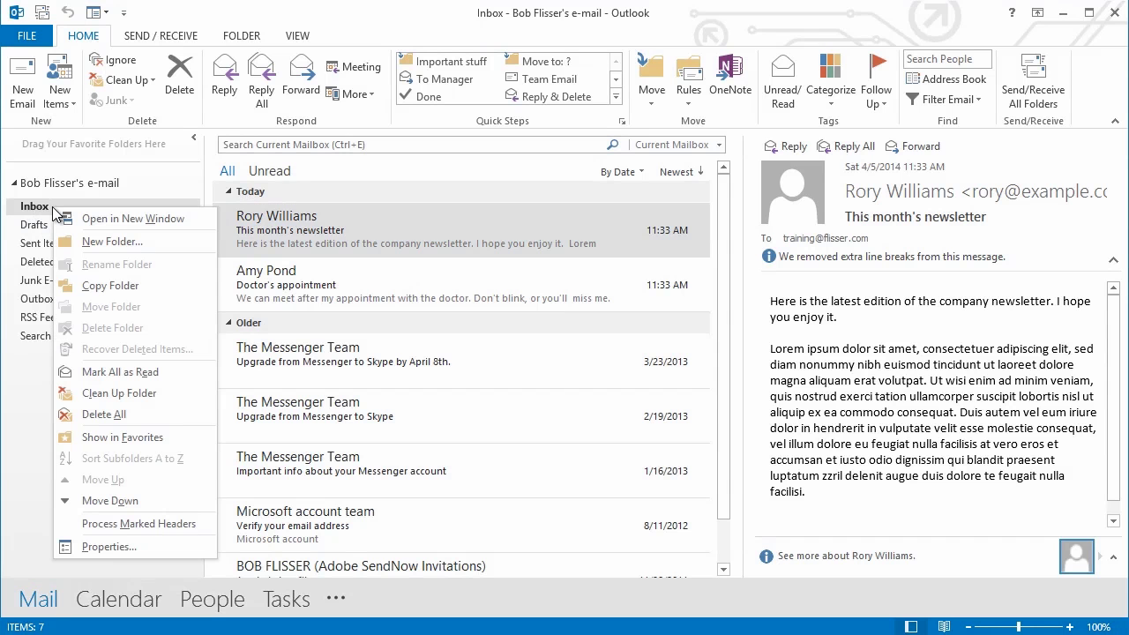
pyautogui.click(116, 239)
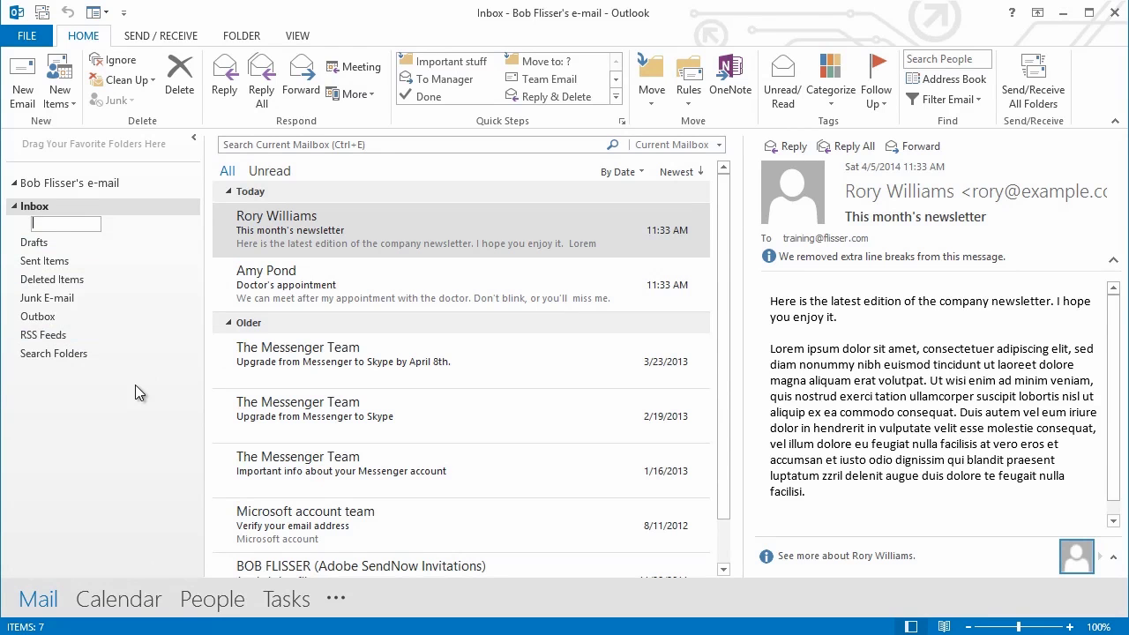
pyautogui.write('Important stuff')
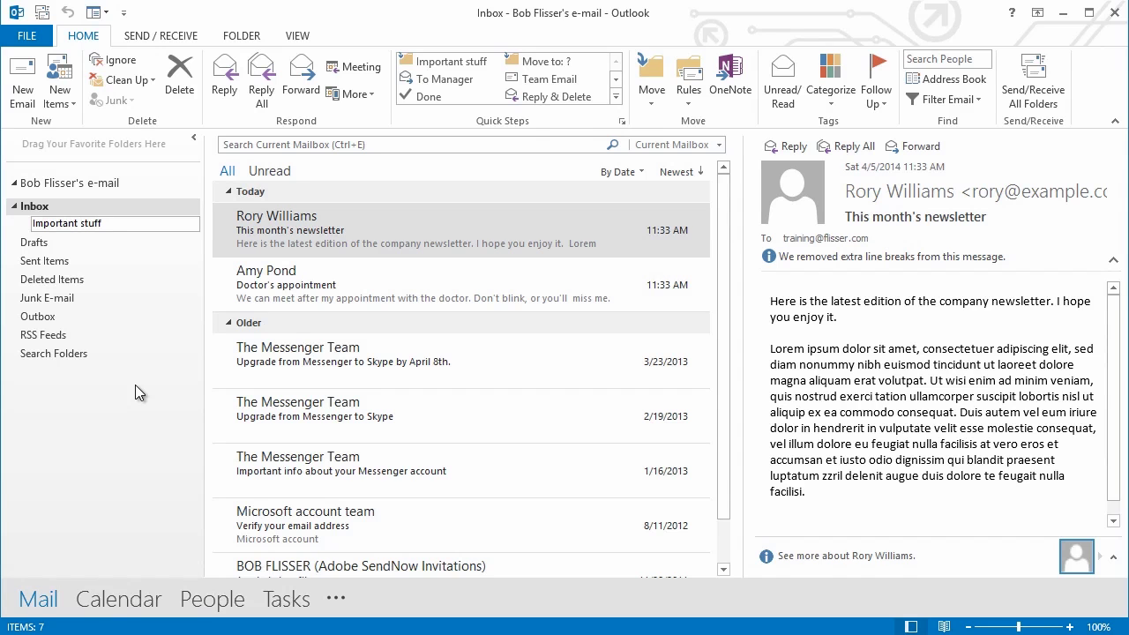
pyautogui.press('Return')
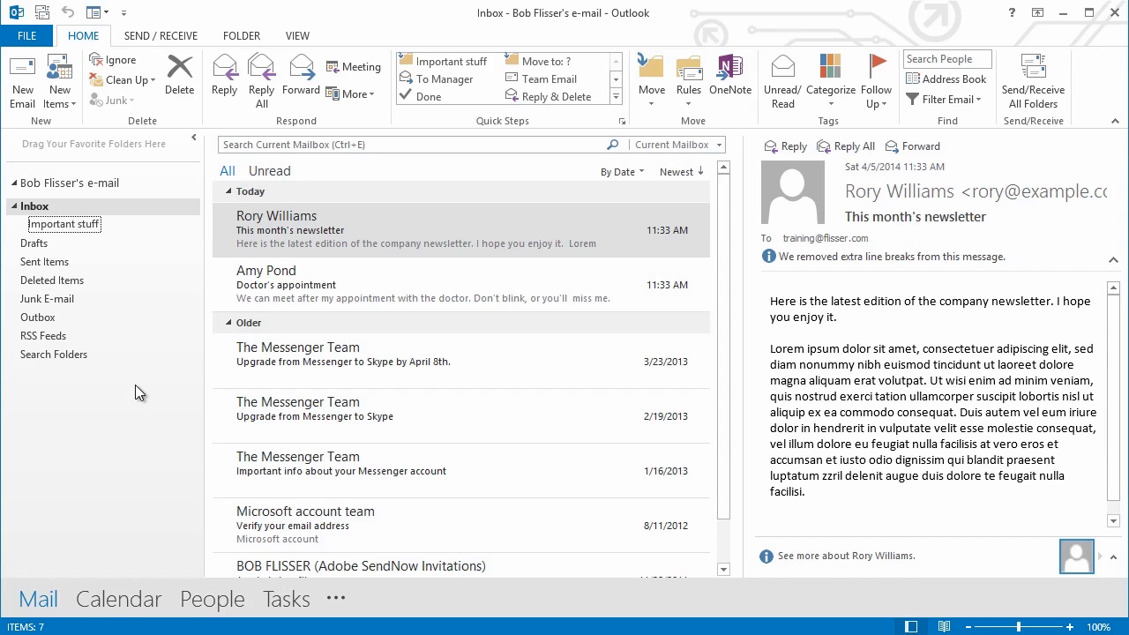
pyautogui.click(78, 228)
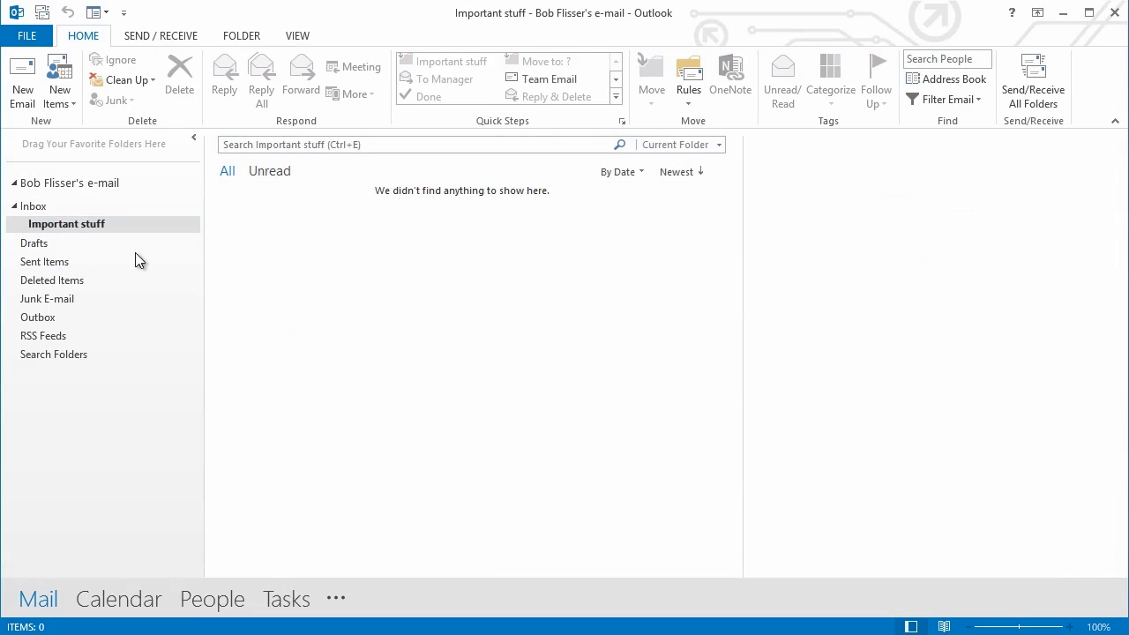
# Step: Practise Ctrl- and Shift-click multi-selection in the Inbox, ending on the Doctor's appointment message
pyautogui.click(52, 209)
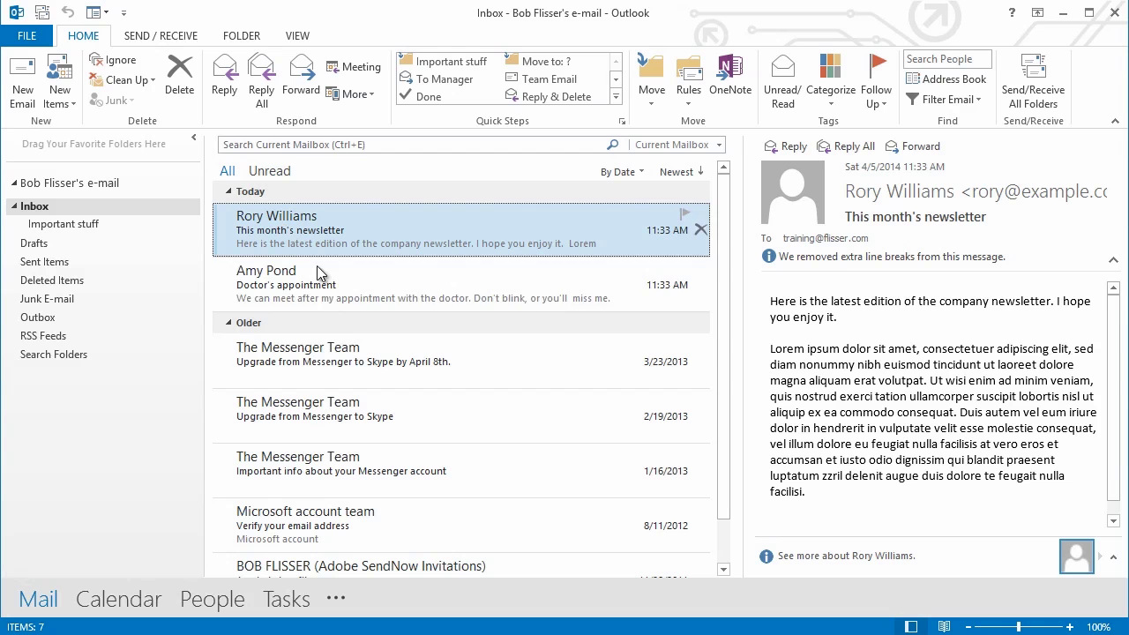
pyautogui.keyDown('ctrl'); pyautogui.click(350, 353); pyautogui.keyUp('ctrl')
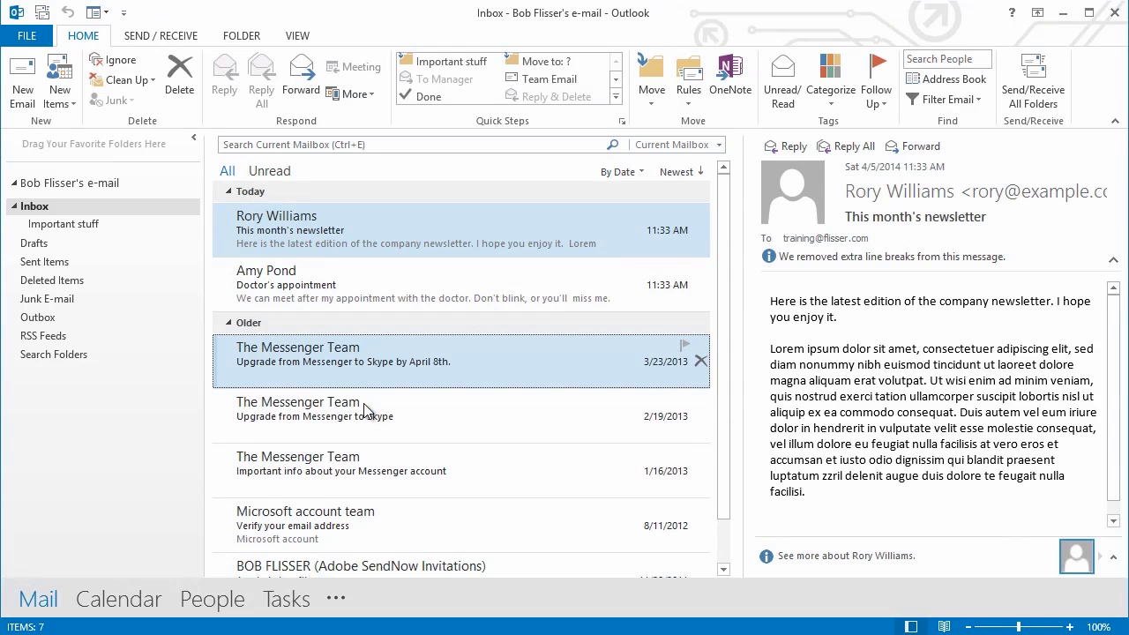
pyautogui.keyDown('ctrl'); pyautogui.click(347, 526); pyautogui.keyUp('ctrl')
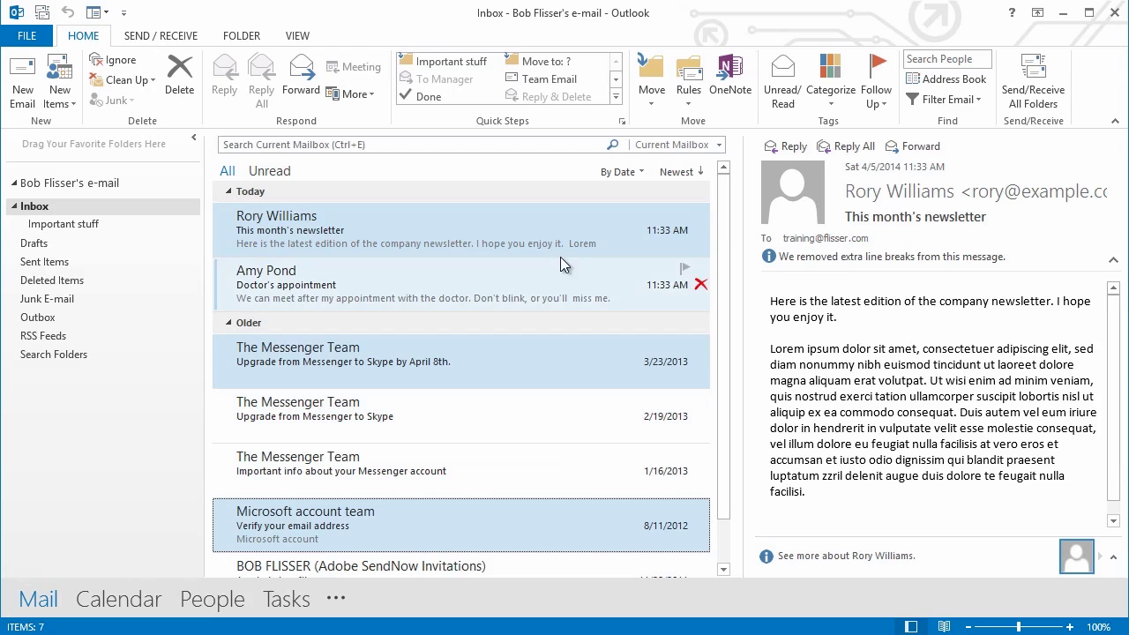
pyautogui.click(450, 227)
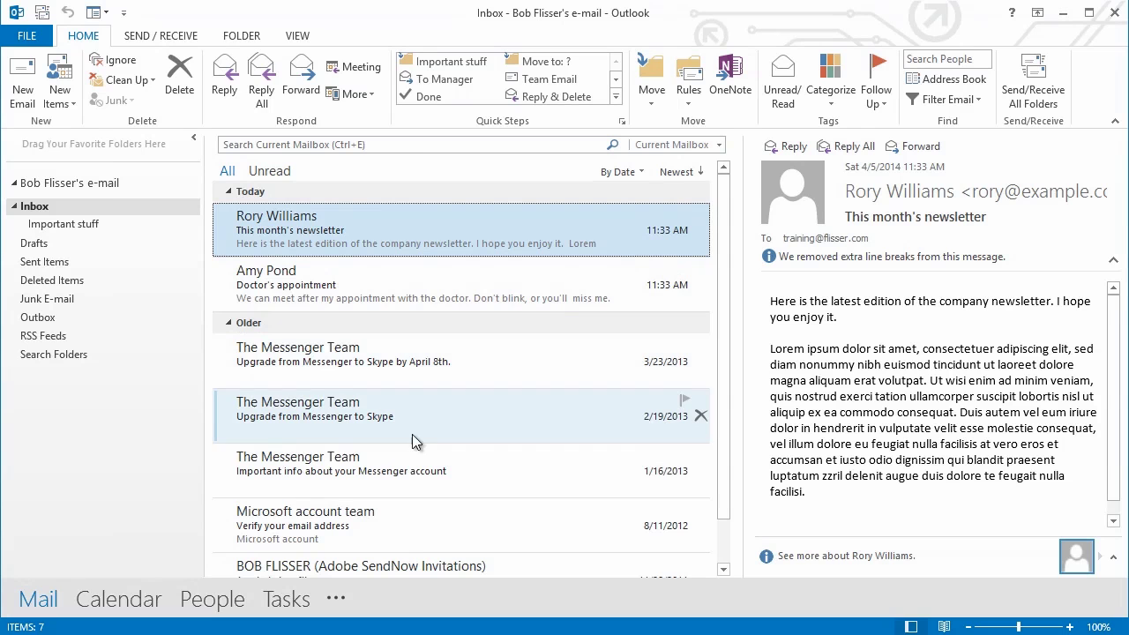
pyautogui.keyDown('shift'); pyautogui.click(412, 465); pyautogui.keyUp('shift')
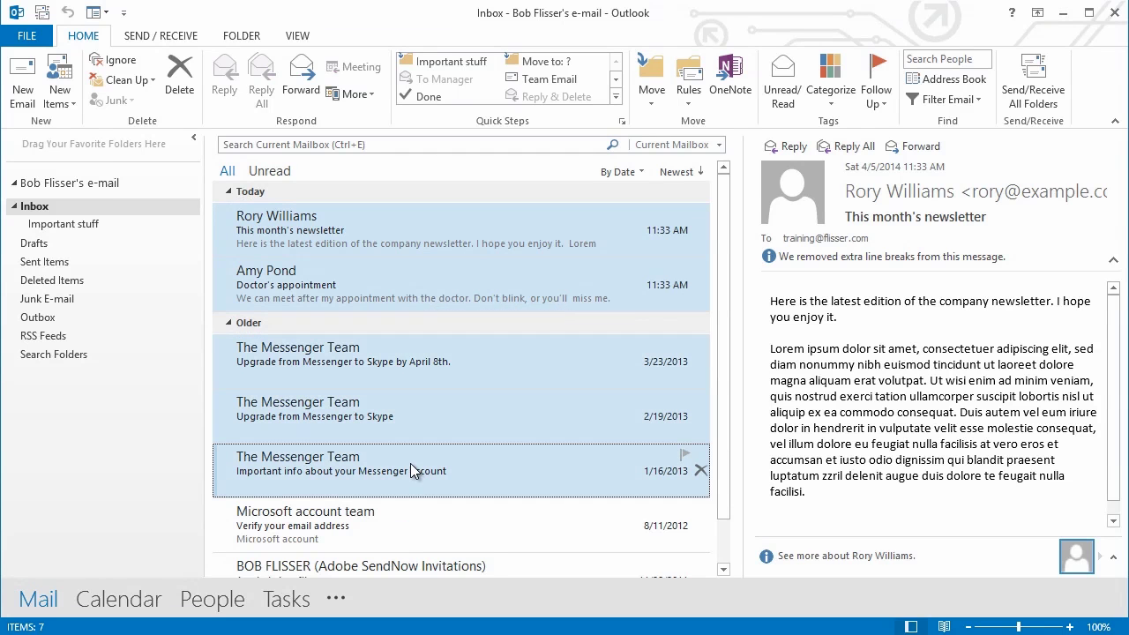
pyautogui.click(410, 288)
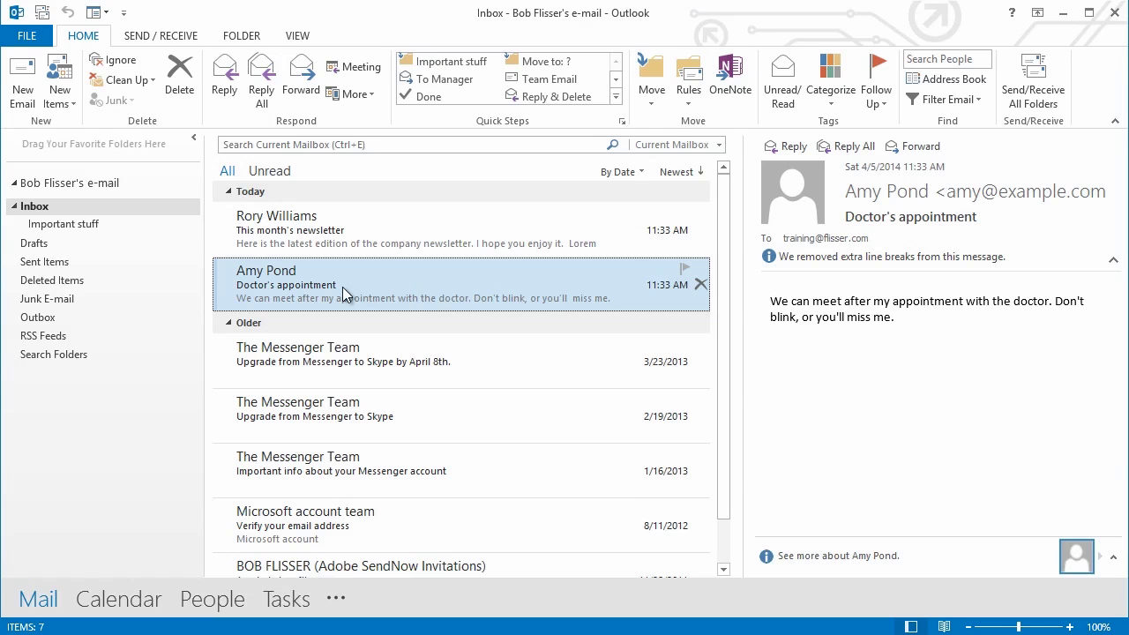
pyautogui.moveTo(315, 284); pyautogui.dragTo(111, 227)
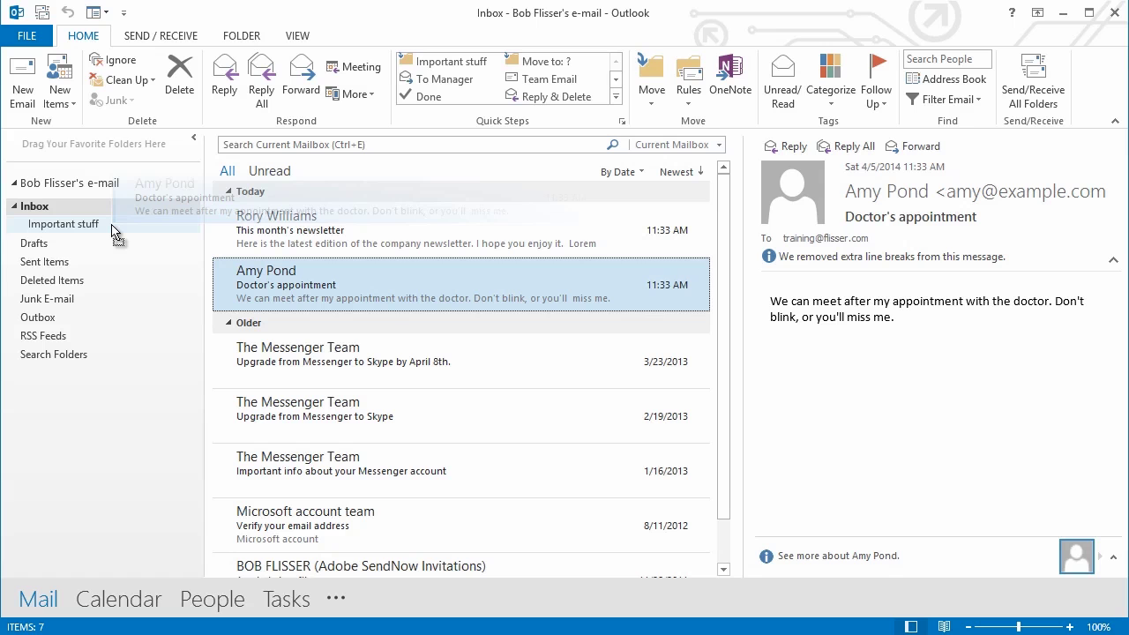
pyautogui.press('ctrl')
pyautogui.moveTo(112, 228); pyautogui.dragTo(112, 229)
pyautogui.moveTo(112, 229); pyautogui.dragTo(114, 227)
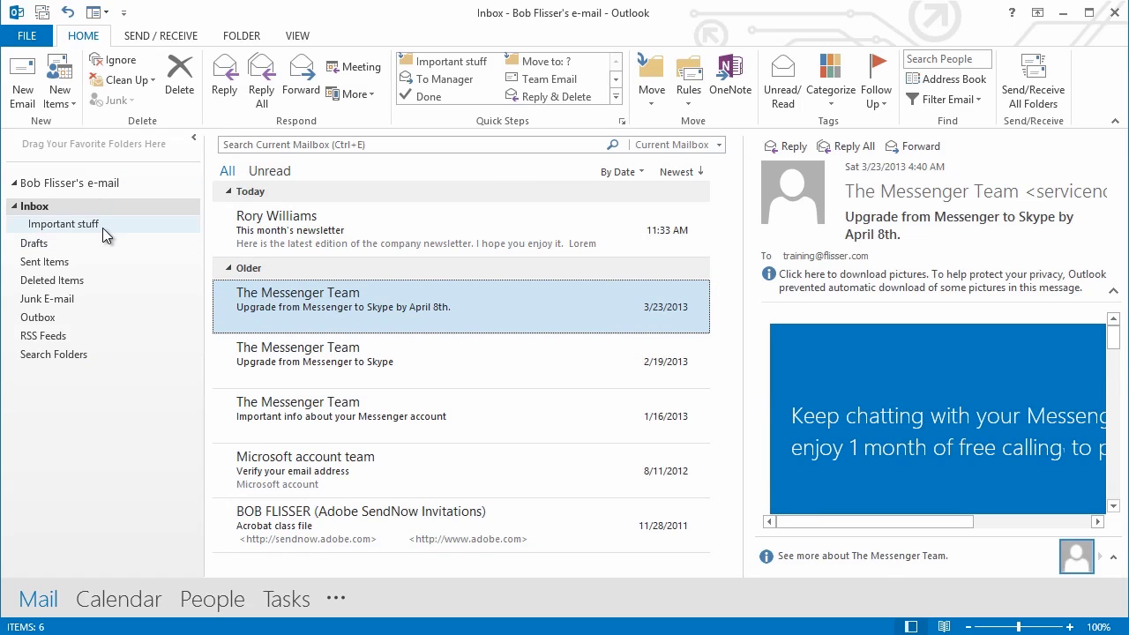
pyautogui.click(102, 228)
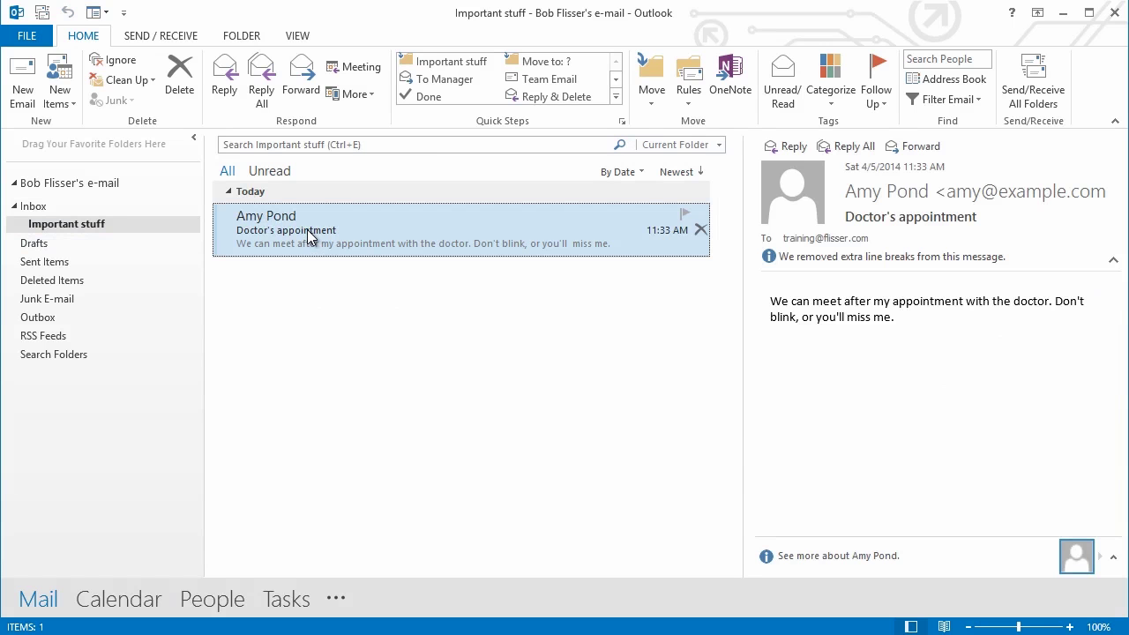
pyautogui.moveTo(247, 243); pyautogui.dragTo(117, 211)
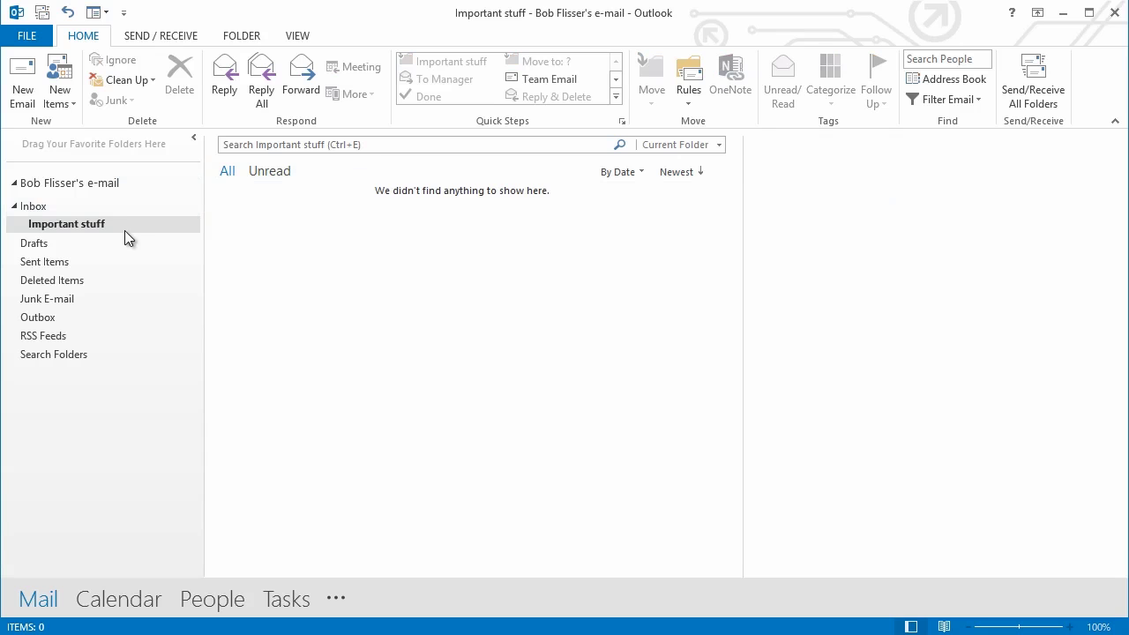
pyautogui.click(103, 208)
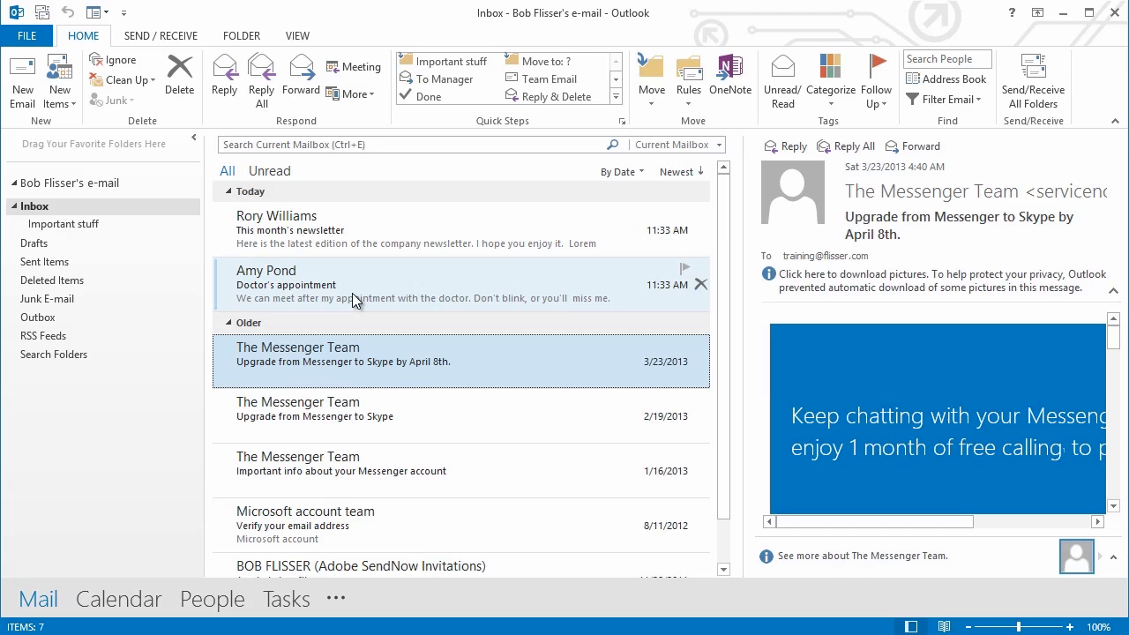
# Step: With the Doctor's appointment message selected, show the New Quick Step templates in the Quick Steps gallery
pyautogui.click(393, 284)
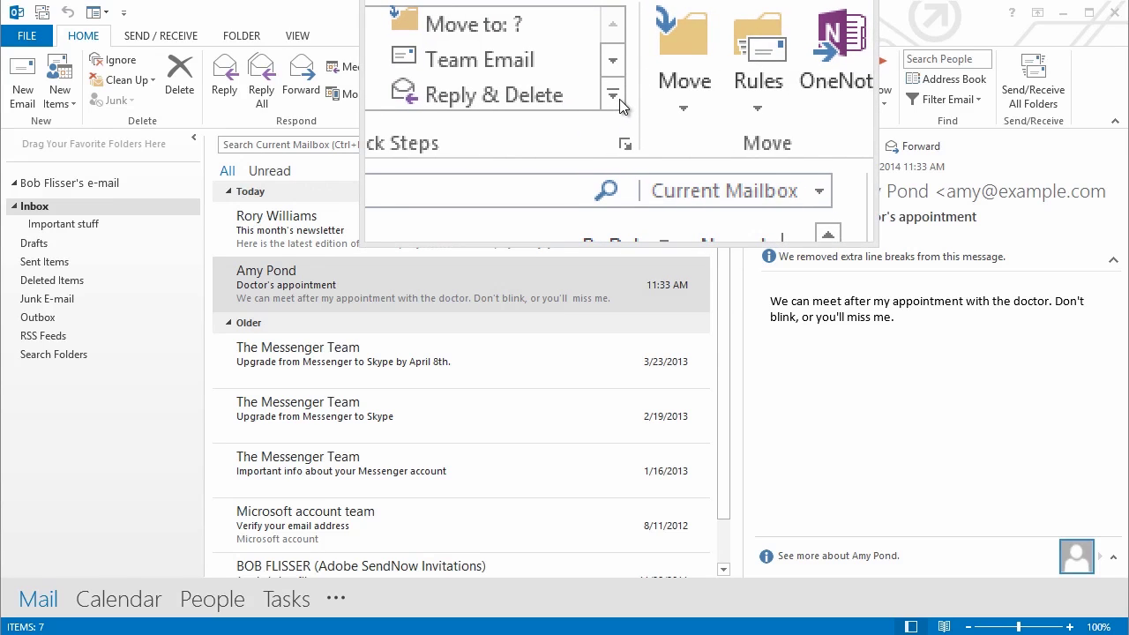
pyautogui.click(619, 98)
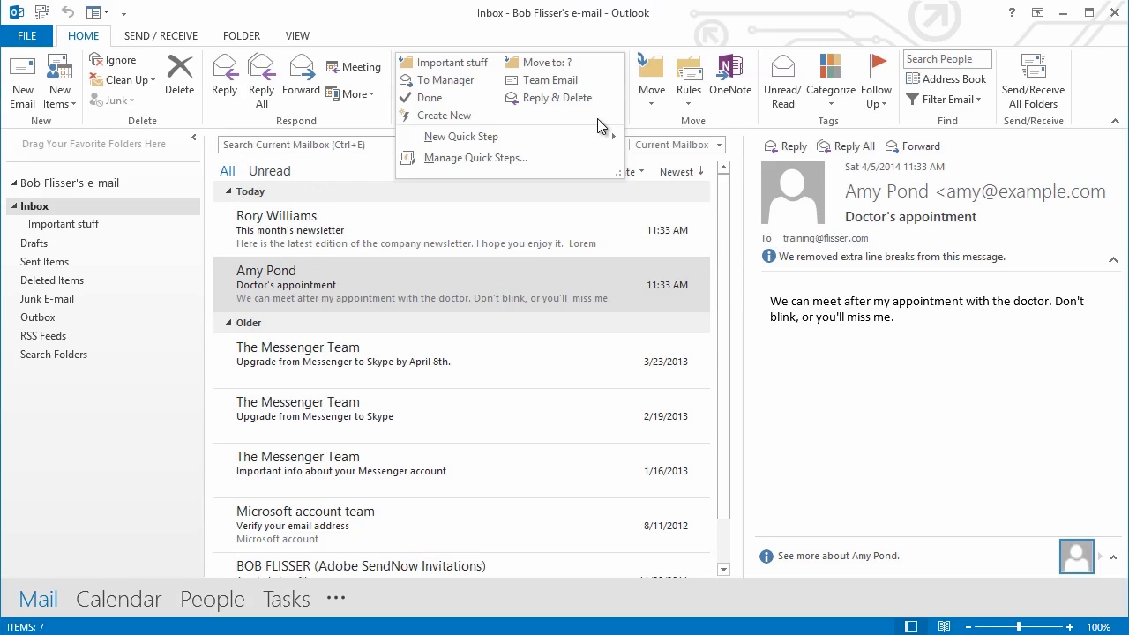
pyautogui.moveTo(500, 136)
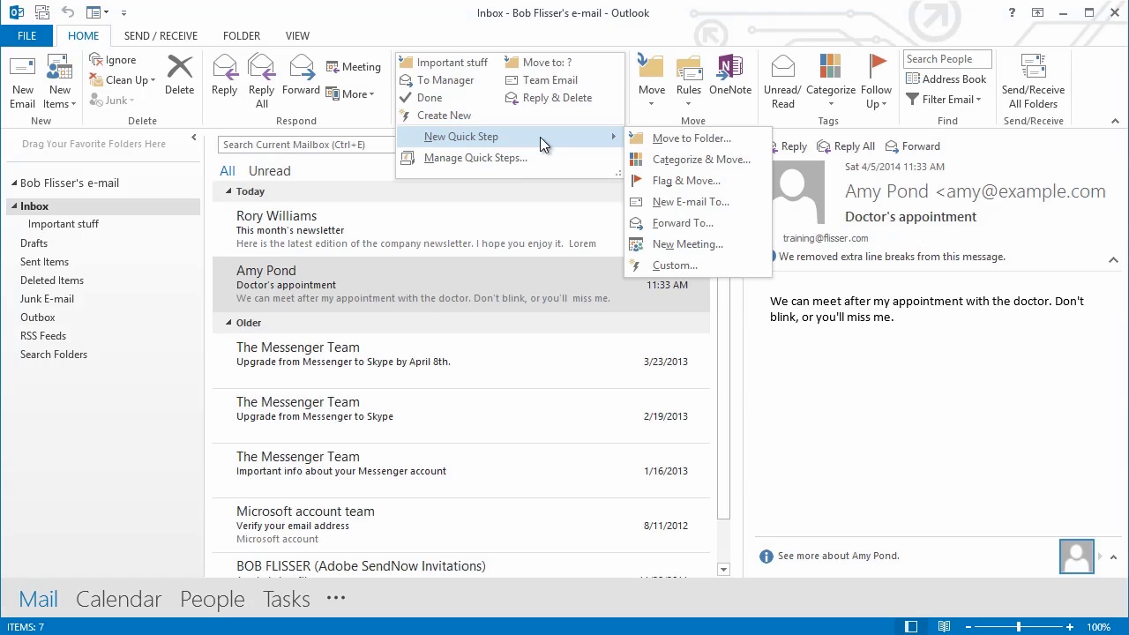
# Step: Create a Move to Folder quick step 'Move to Important folder' targeting Important stuff, with Mark as read unchecked
pyautogui.click(711, 142)
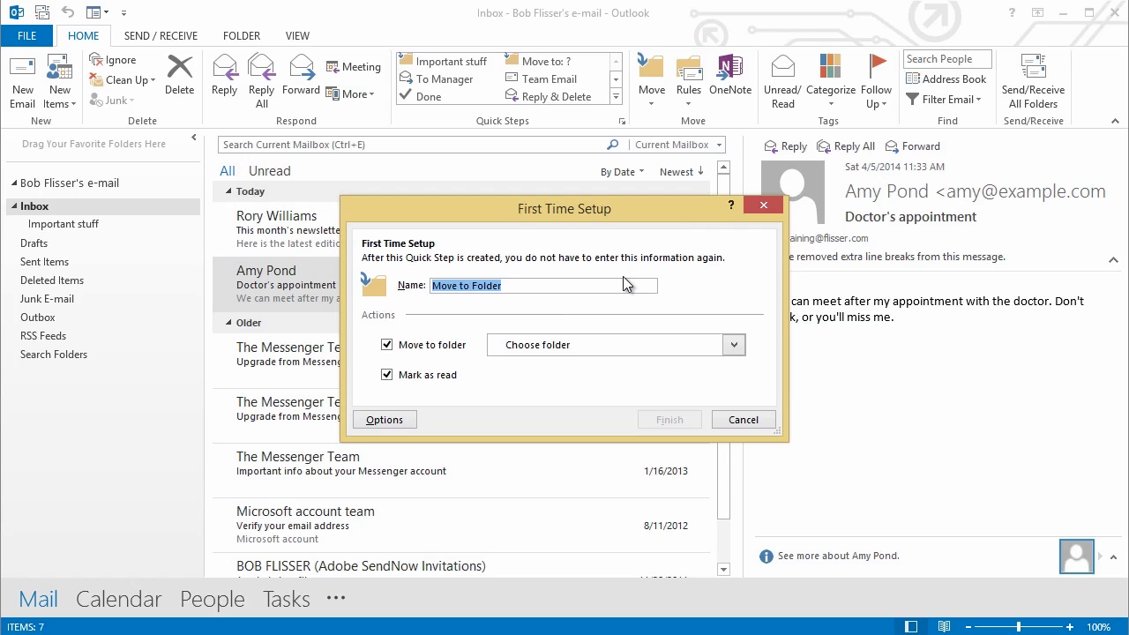
pyautogui.doubleClick(492, 286)
pyautogui.write('Importa')
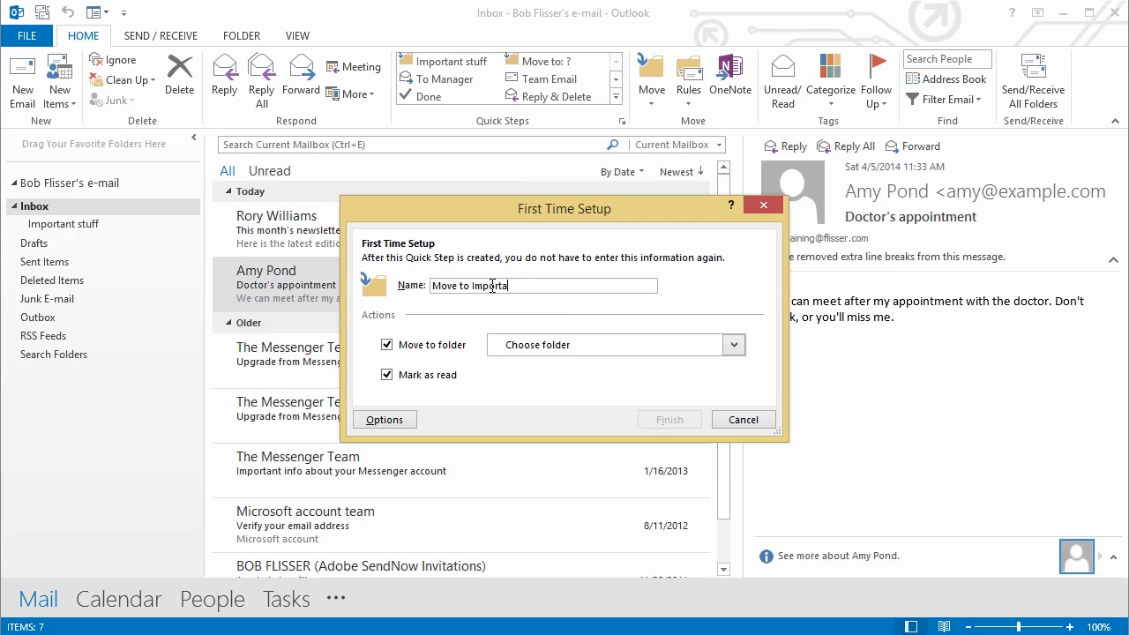
pyautogui.write('nt folder')
pyautogui.click(736, 346)
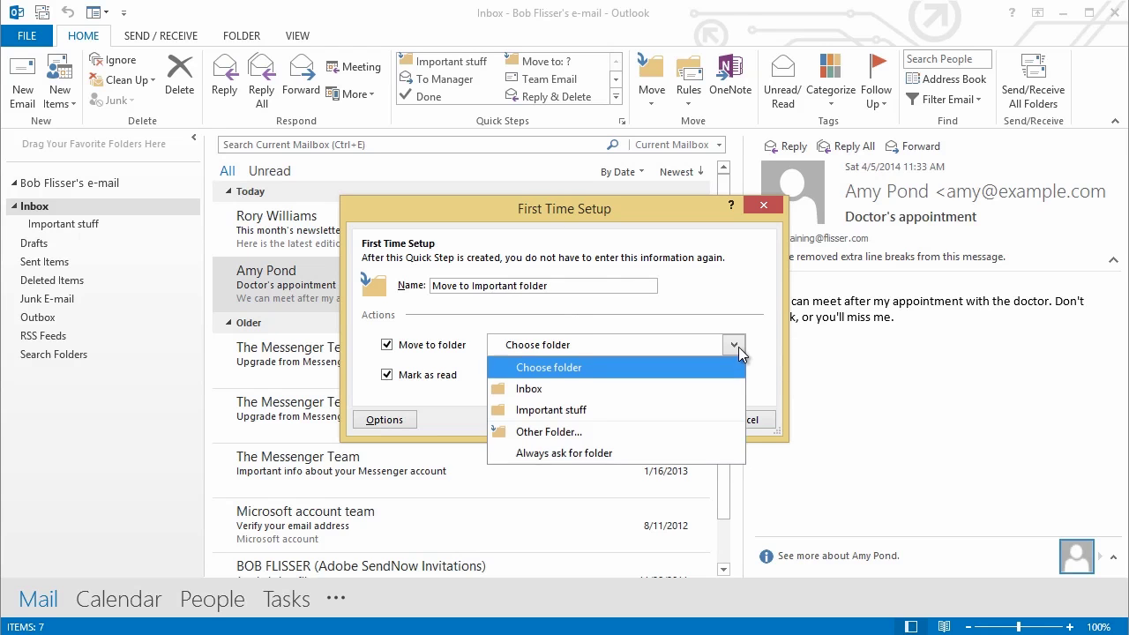
pyautogui.click(584, 411)
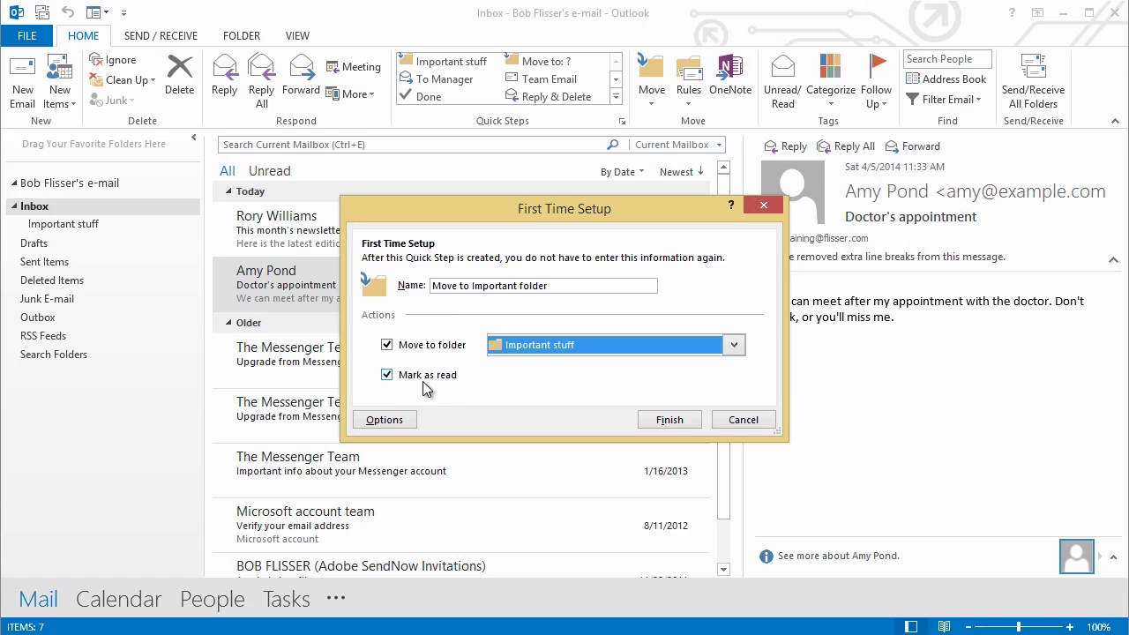
pyautogui.click(387, 375)
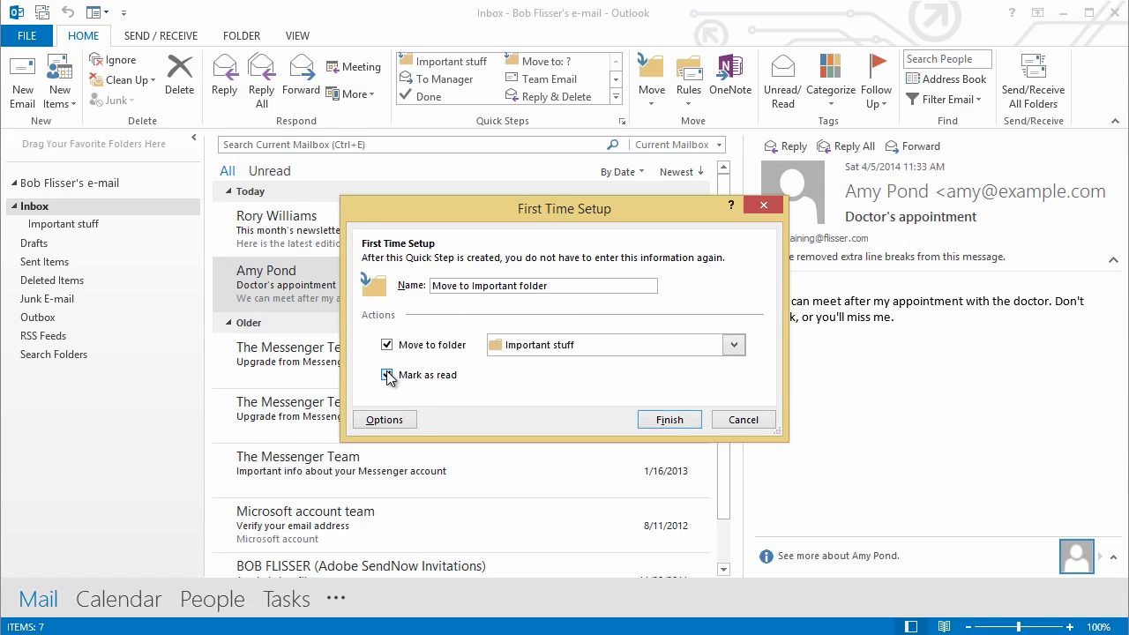
pyautogui.click(681, 420)
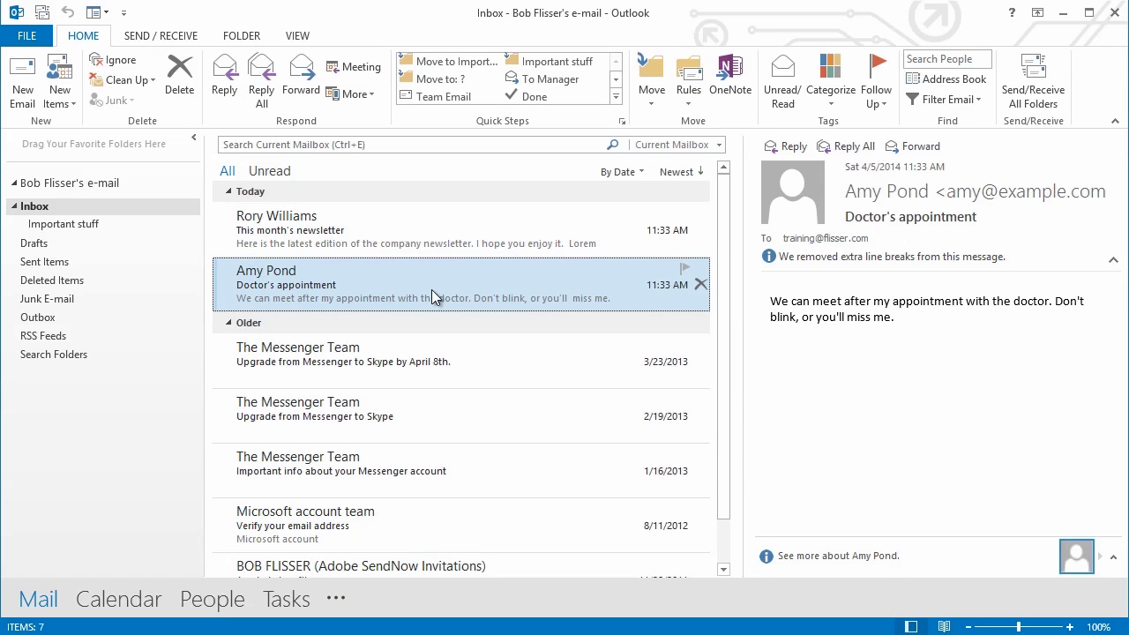
# Step: Apply the new quick step to the Doctor's appointment message, check Important stuff, then return to the Inbox
pyautogui.click(437, 62)
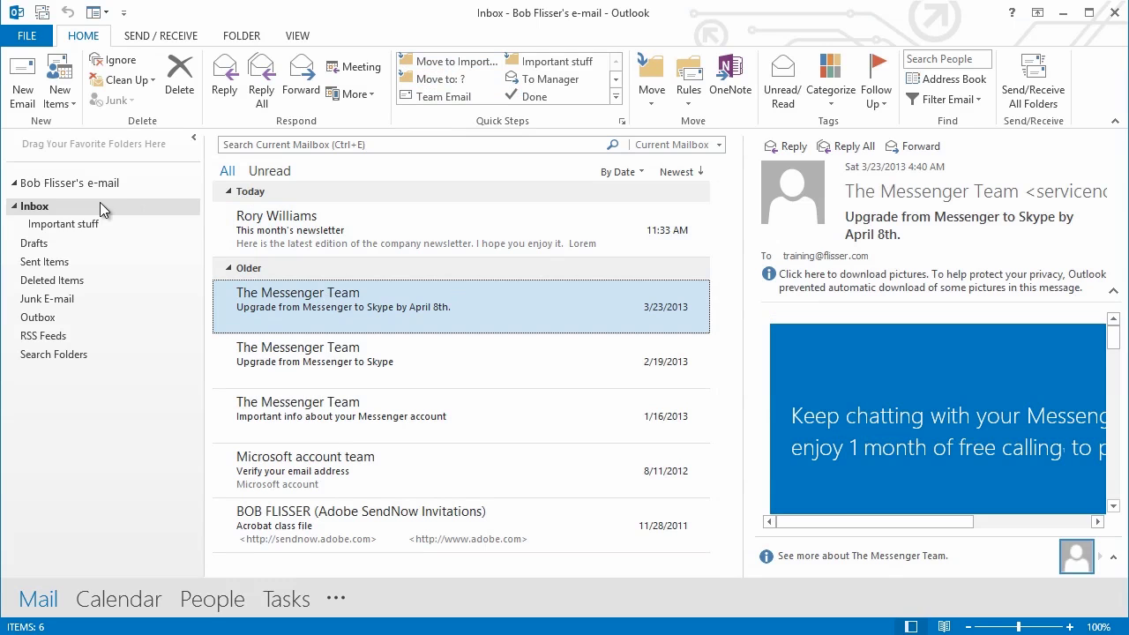
pyautogui.click(79, 224)
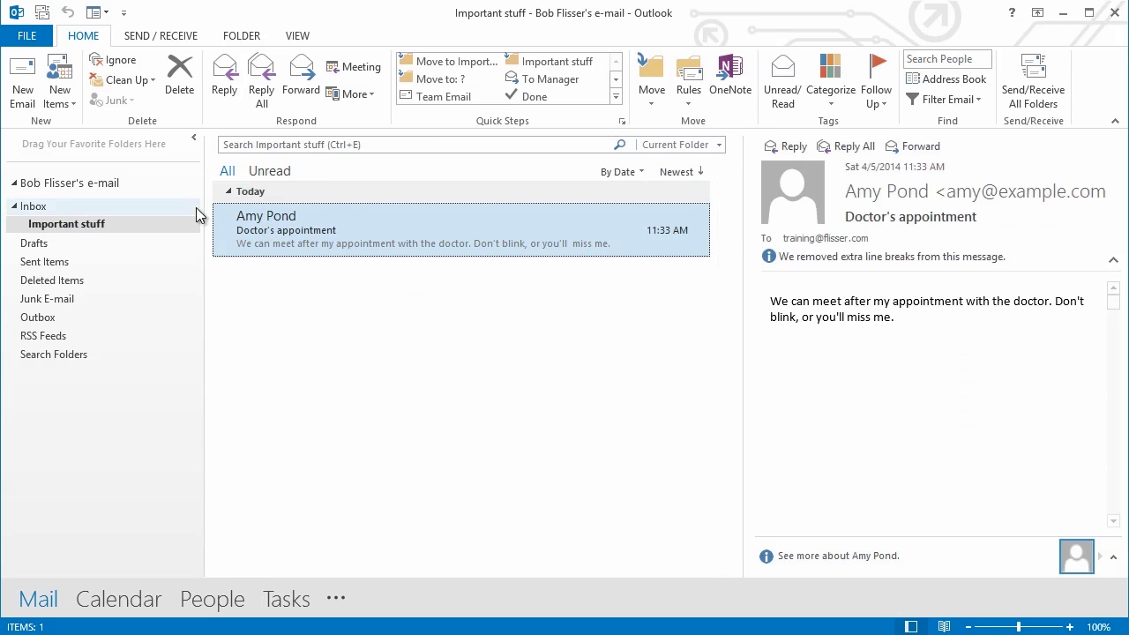
pyautogui.click(51, 207)
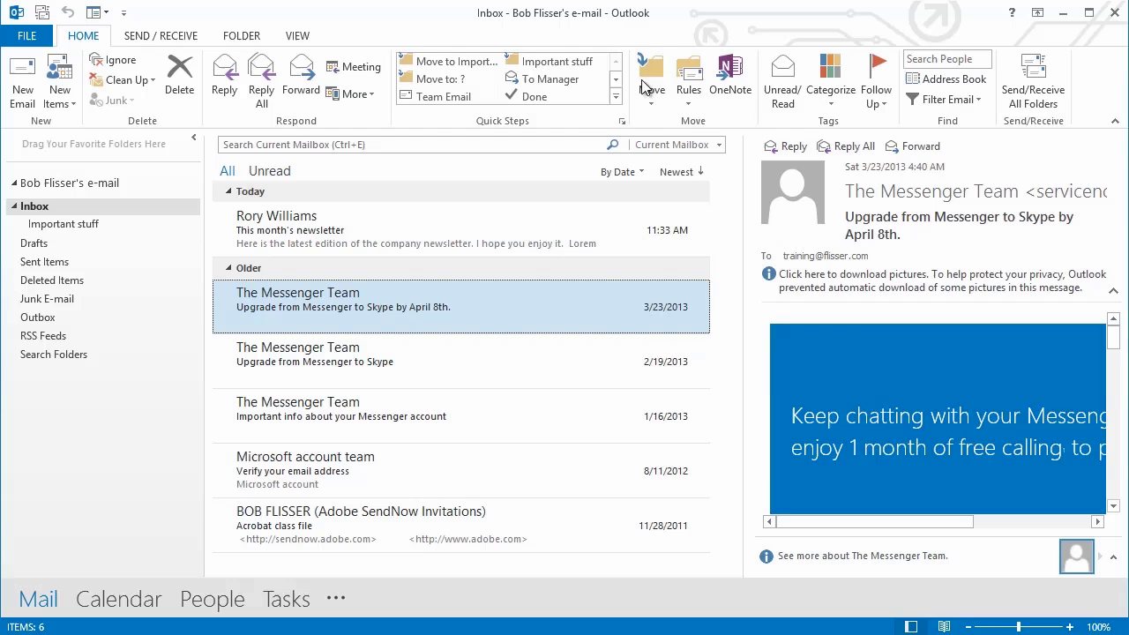
# Step: Move the 'This month's newsletter' message to Important stuff via Move > Other Folder, then view that folder
pyautogui.click(457, 229)
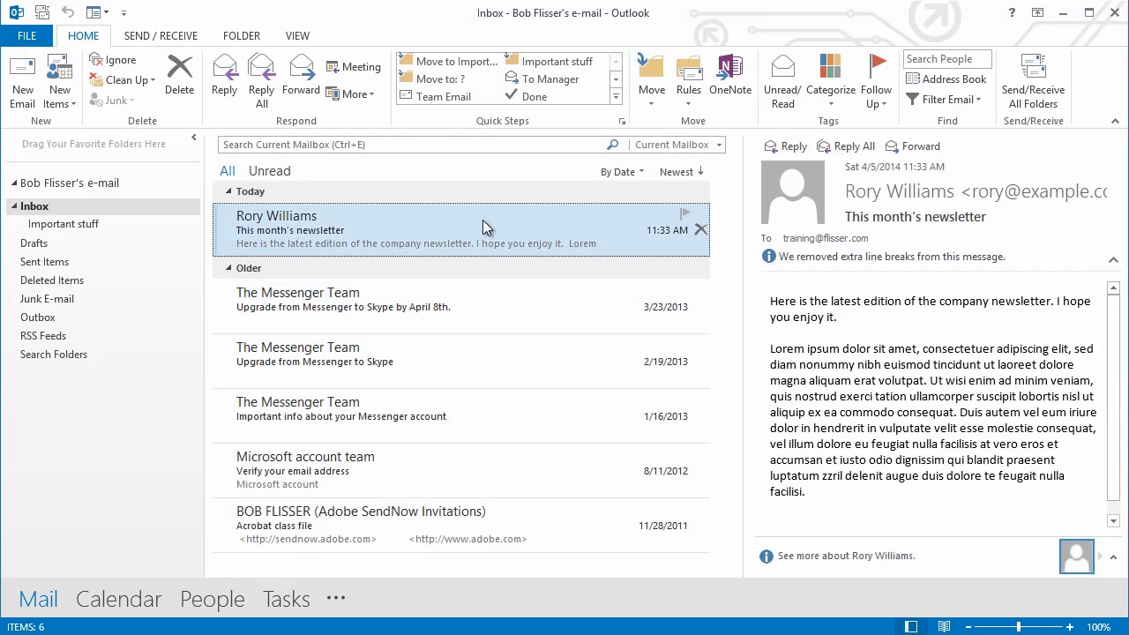
pyautogui.click(653, 99)
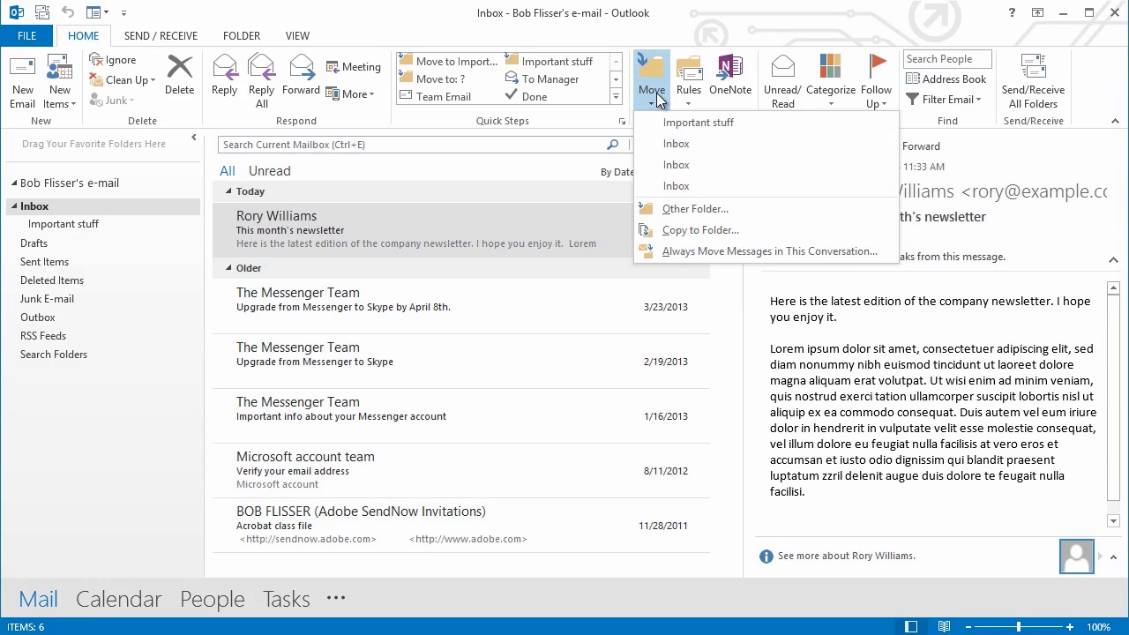
pyautogui.click(716, 210)
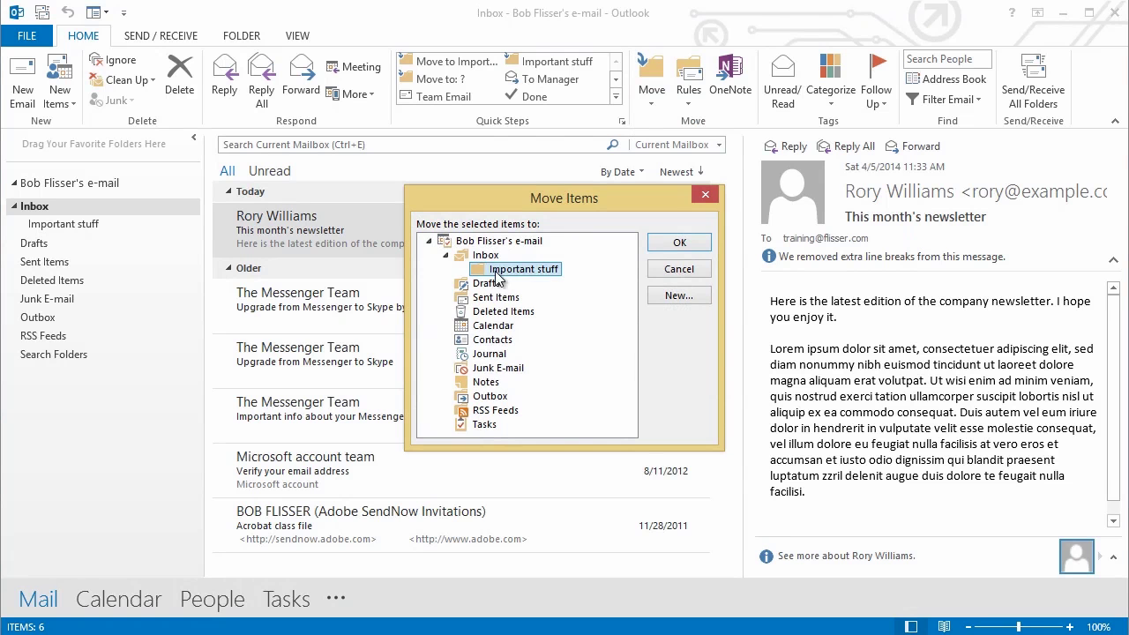
pyautogui.click(446, 255)
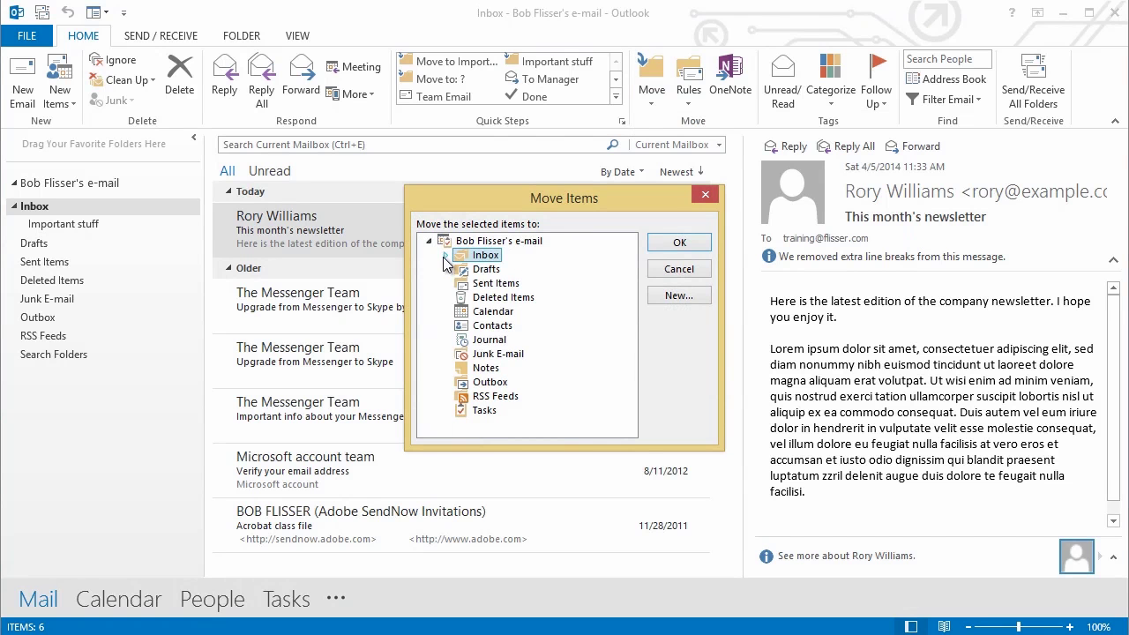
pyautogui.click(429, 242)
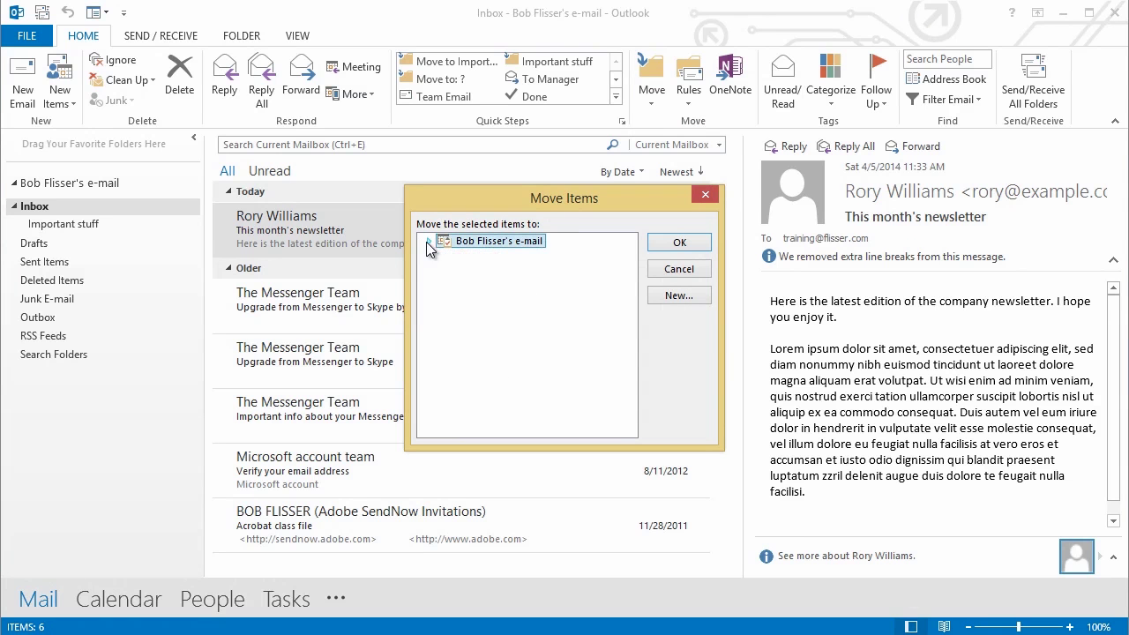
pyautogui.click(428, 241)
pyautogui.click(446, 255)
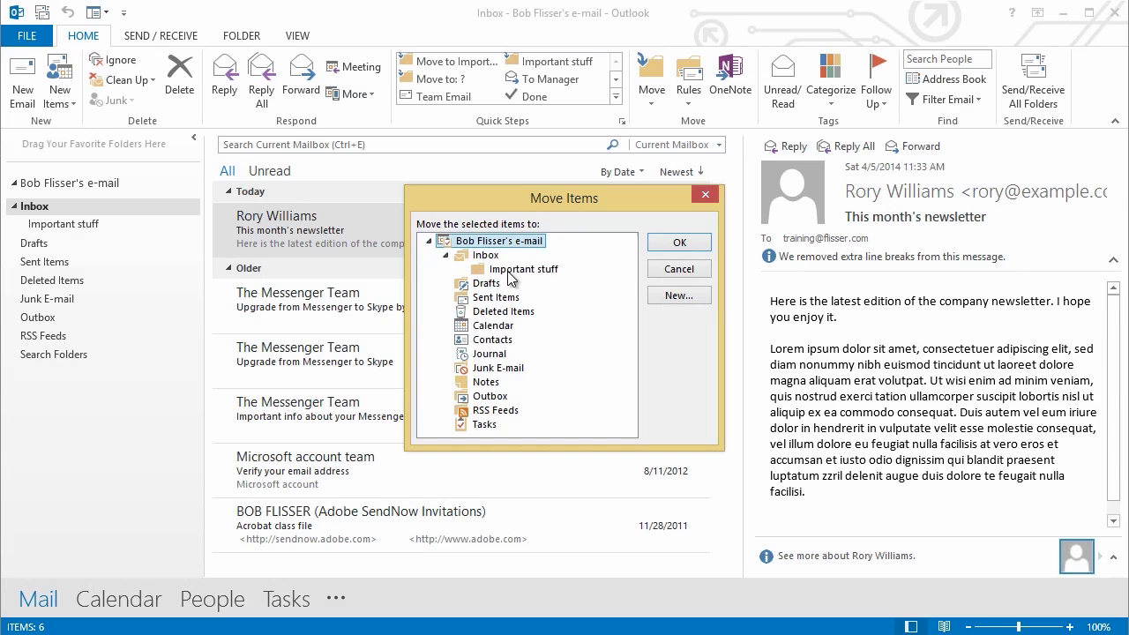
pyautogui.click(521, 269)
pyautogui.click(676, 247)
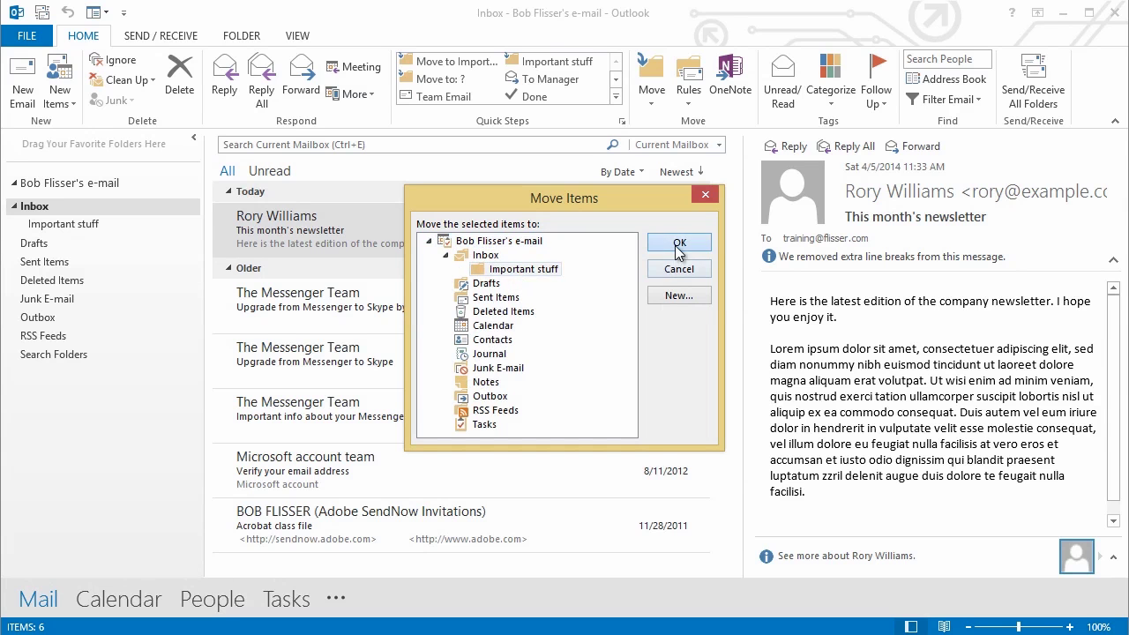
pyautogui.click(101, 225)
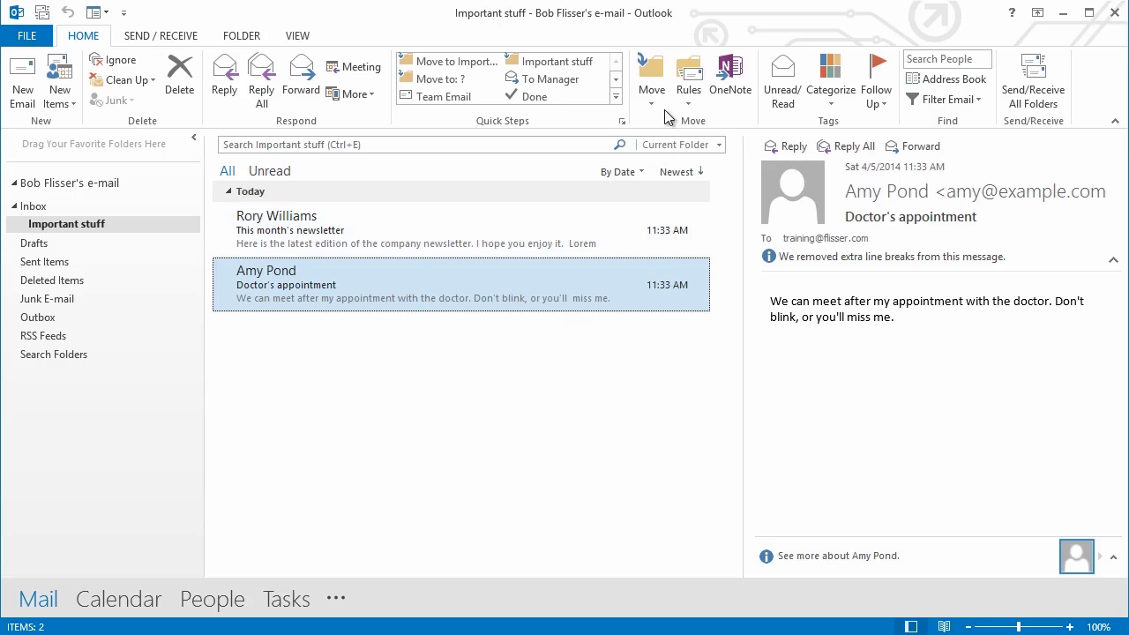
# Step: Use Rules > Always Move Messages From to file this sender's mail into Important stuff
pyautogui.click(689, 99)
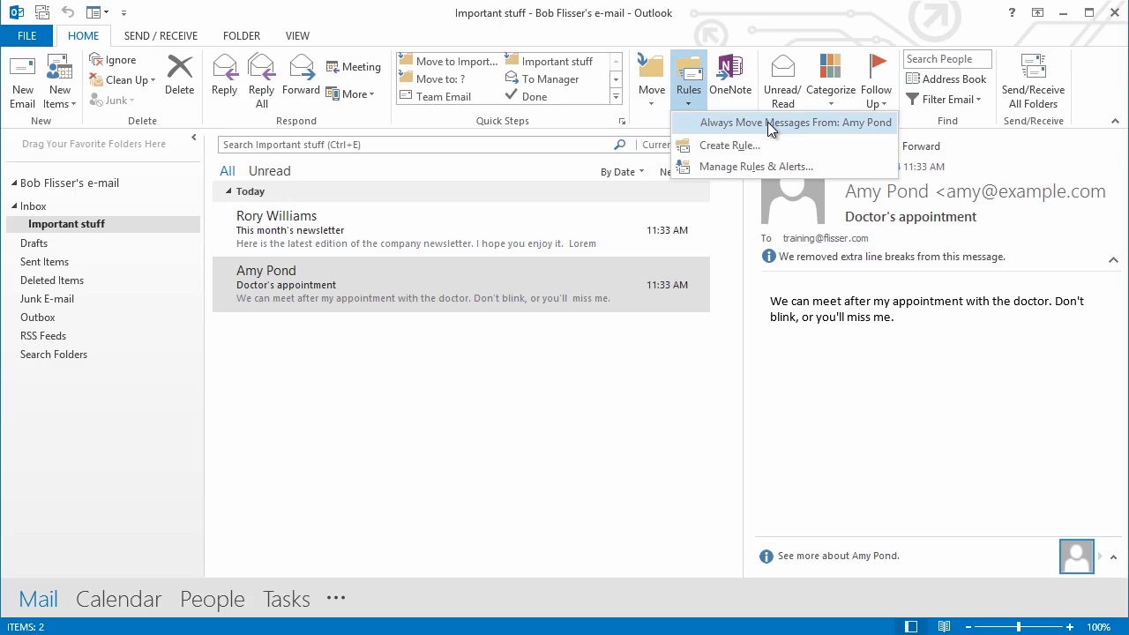
pyautogui.click(768, 122)
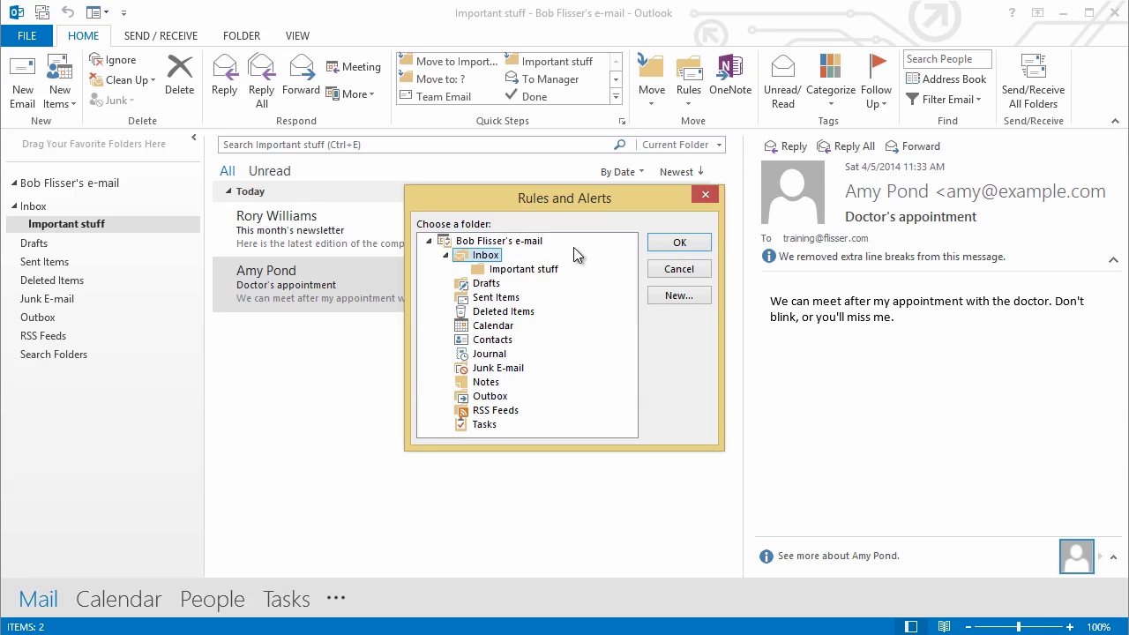
pyautogui.click(529, 268)
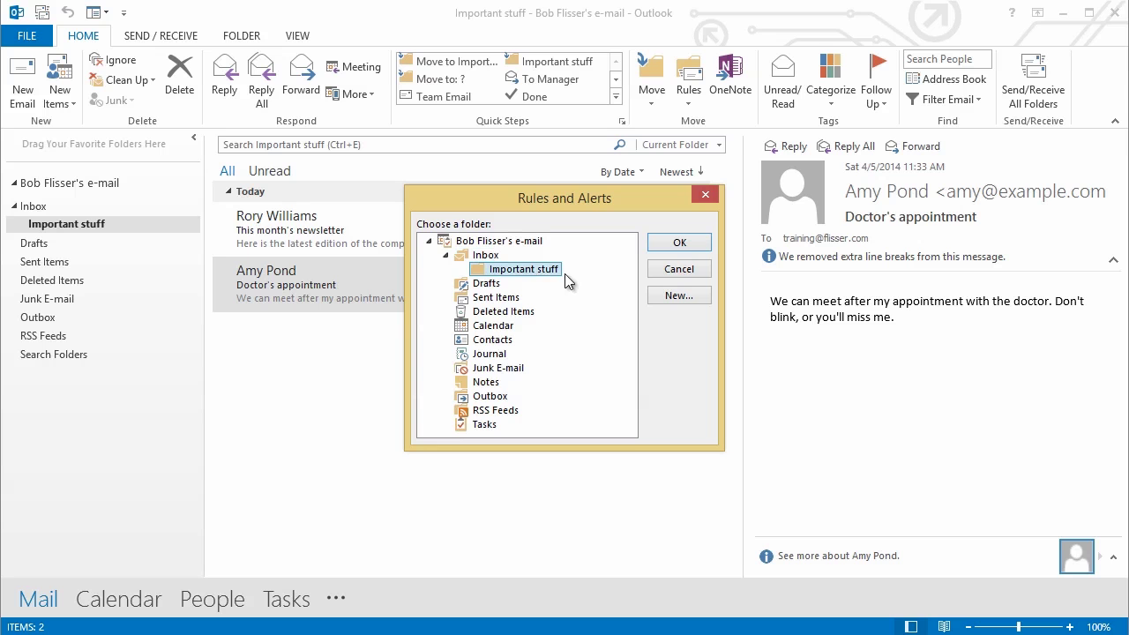
pyautogui.click(680, 242)
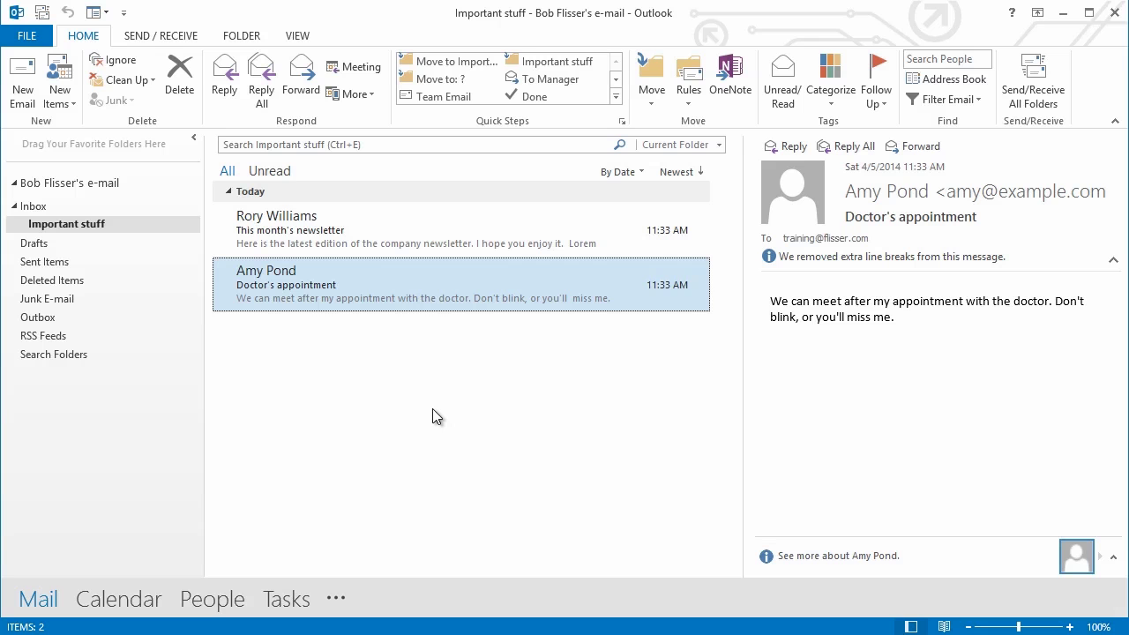
# Step: Run Send/Receive All Folders, then open the new Van Gogh message auto-filed in Important stuff
pyautogui.click(64, 208)
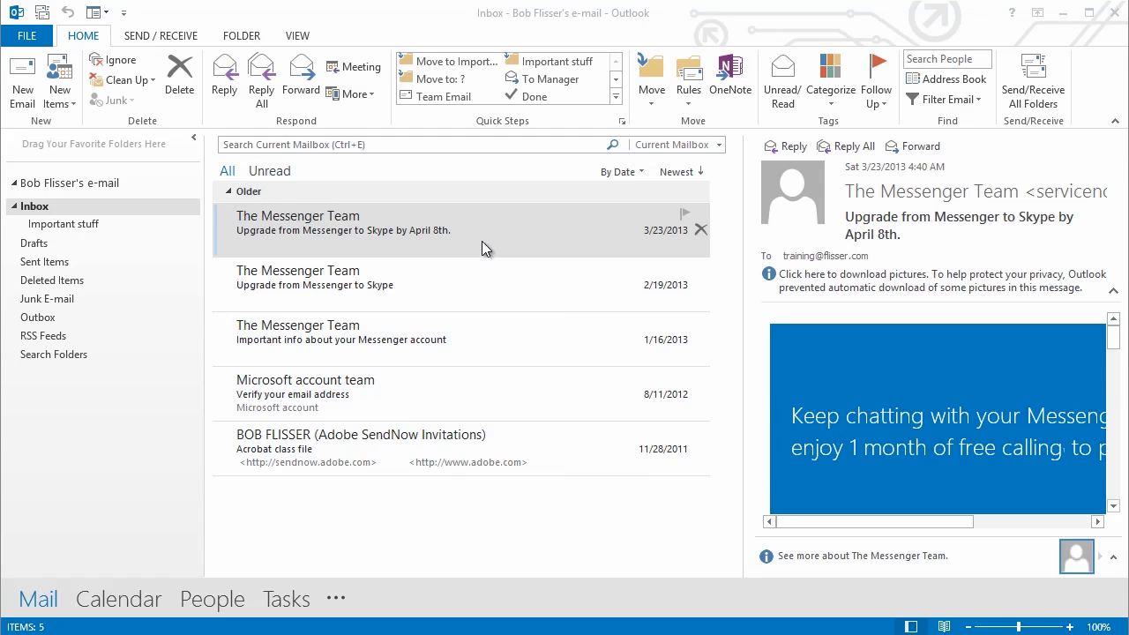
pyautogui.click(1036, 85)
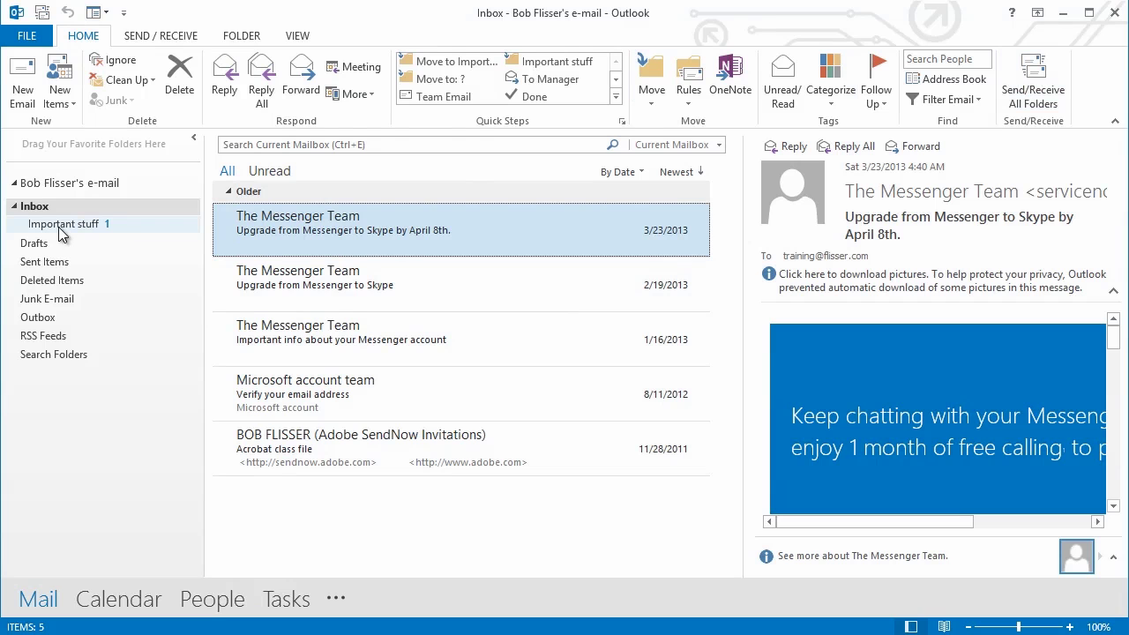
pyautogui.click(131, 224)
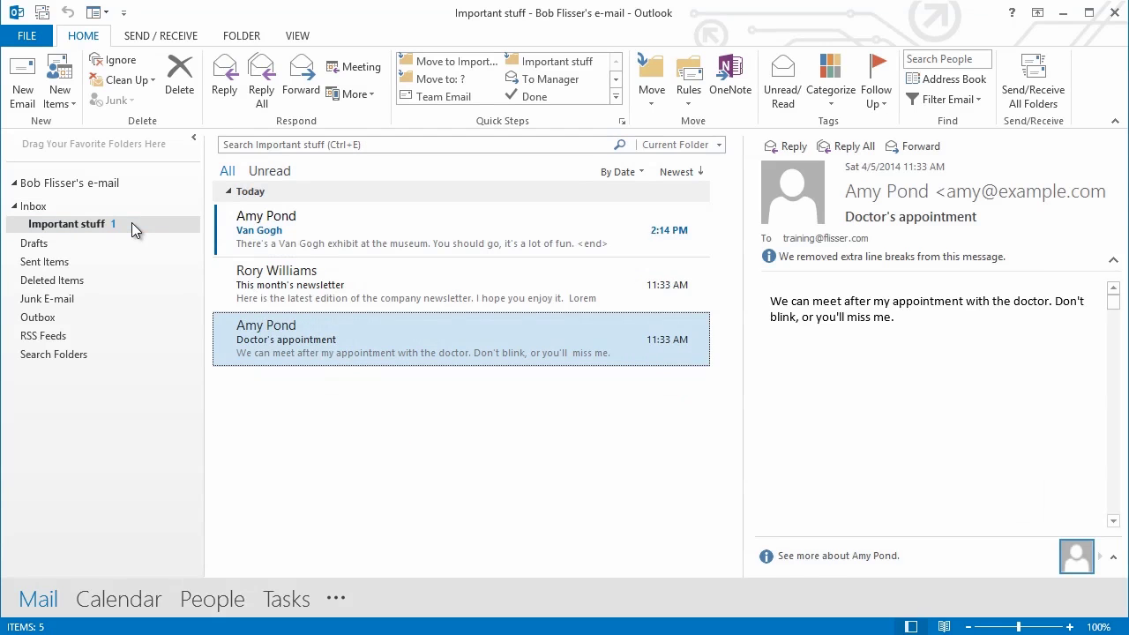
pyautogui.click(396, 232)
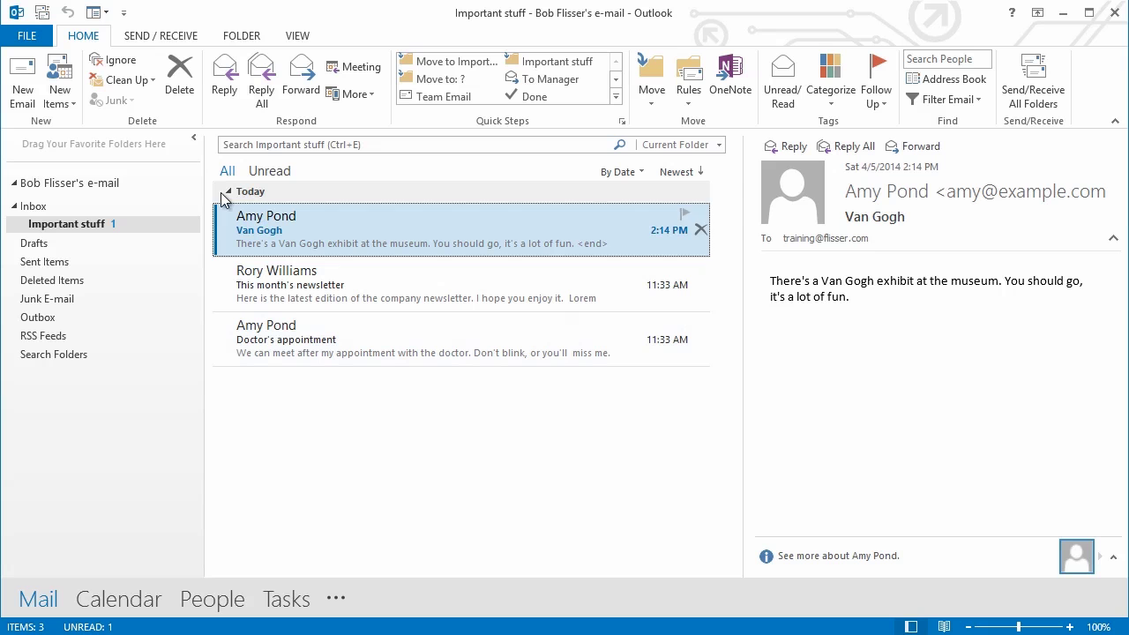
# Step: From the Inbox, explore Create Rule and its Advanced Options wizard, then cancel both without saving
pyautogui.click(53, 210)
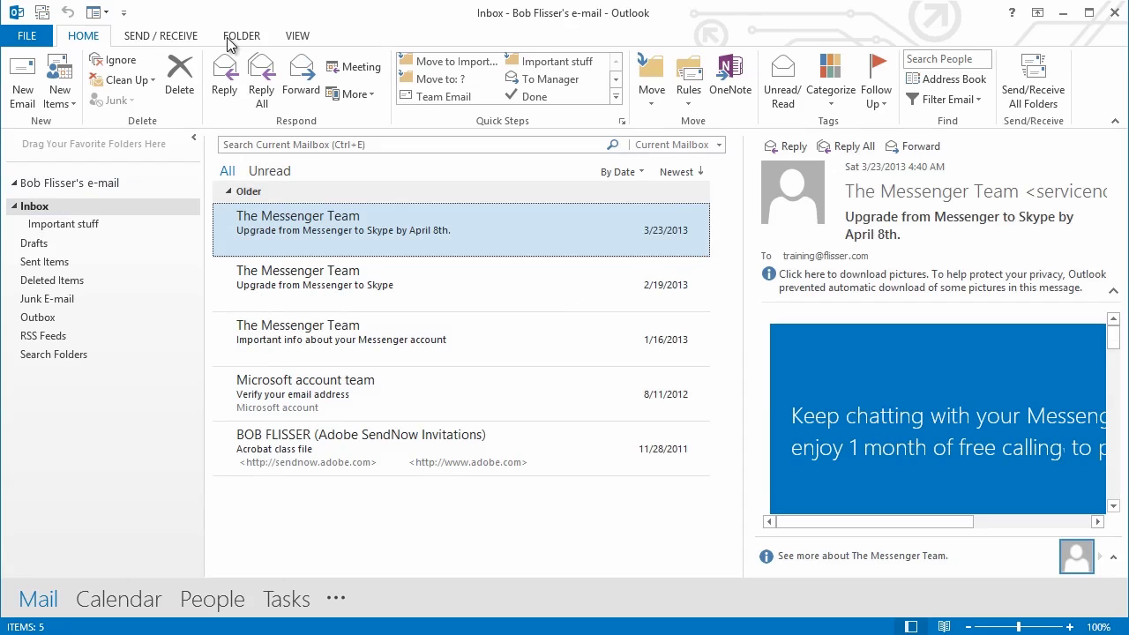
pyautogui.click(688, 106)
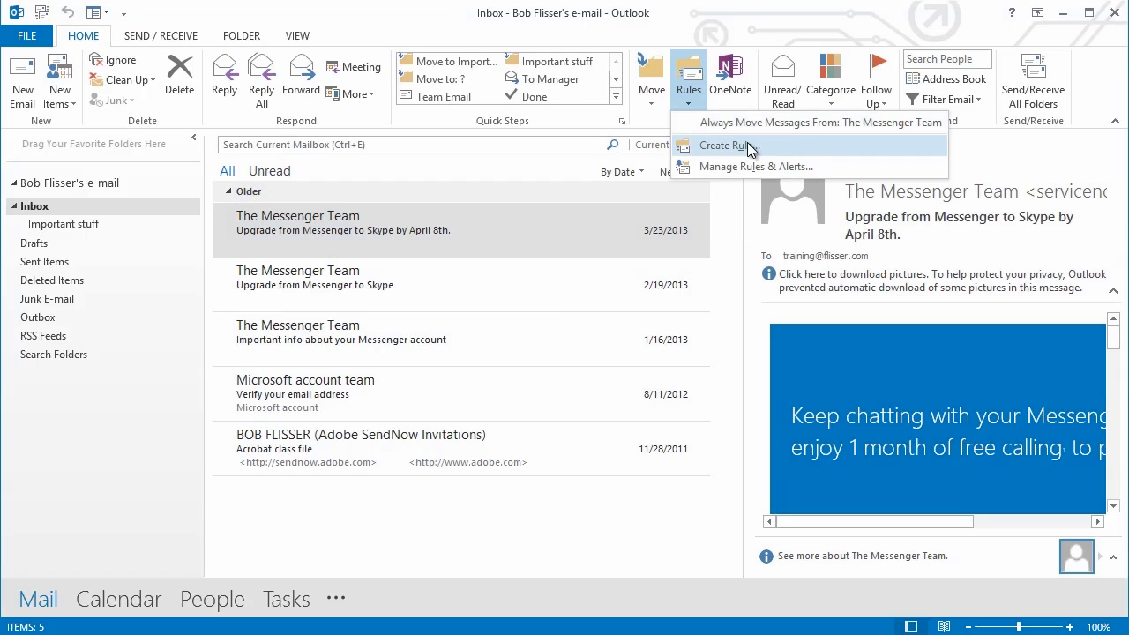
pyautogui.click(734, 147)
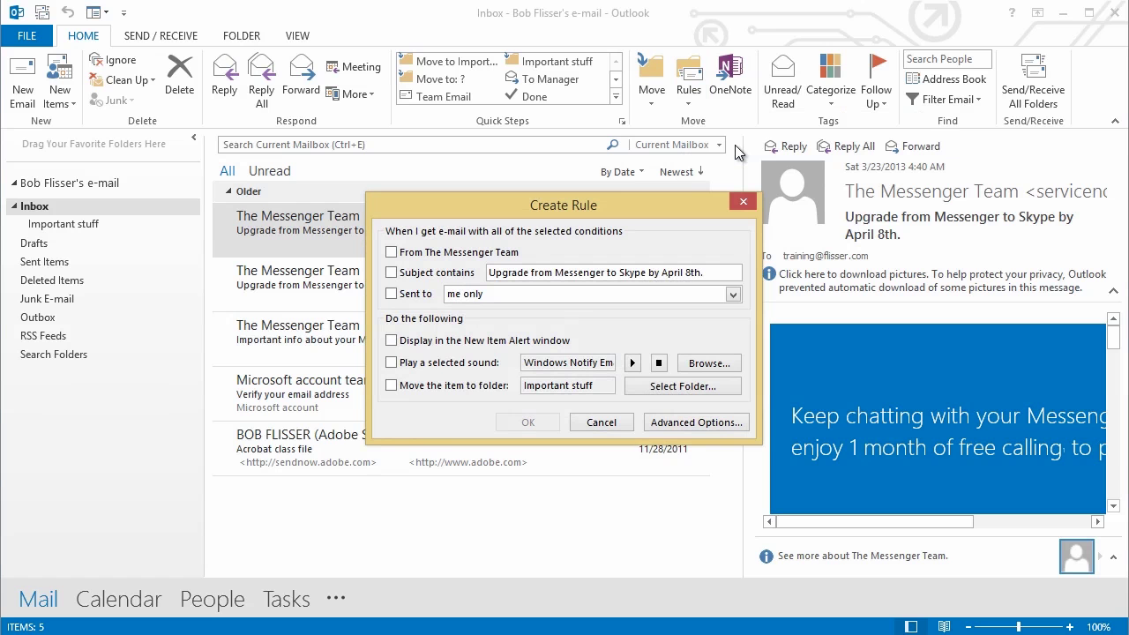
pyautogui.click(690, 424)
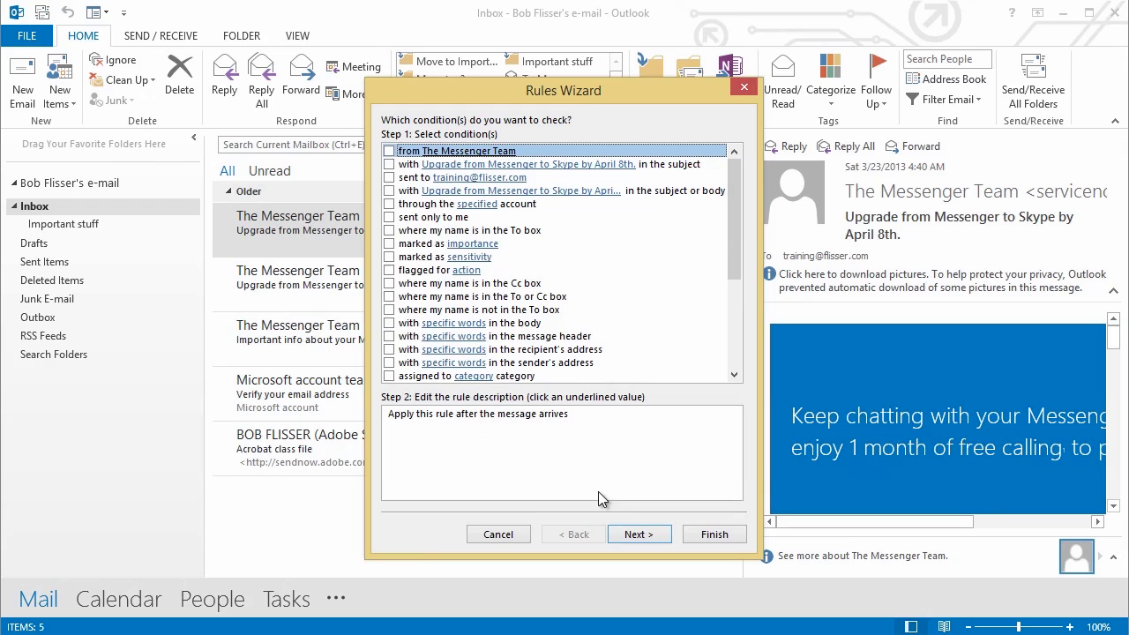
pyautogui.click(498, 535)
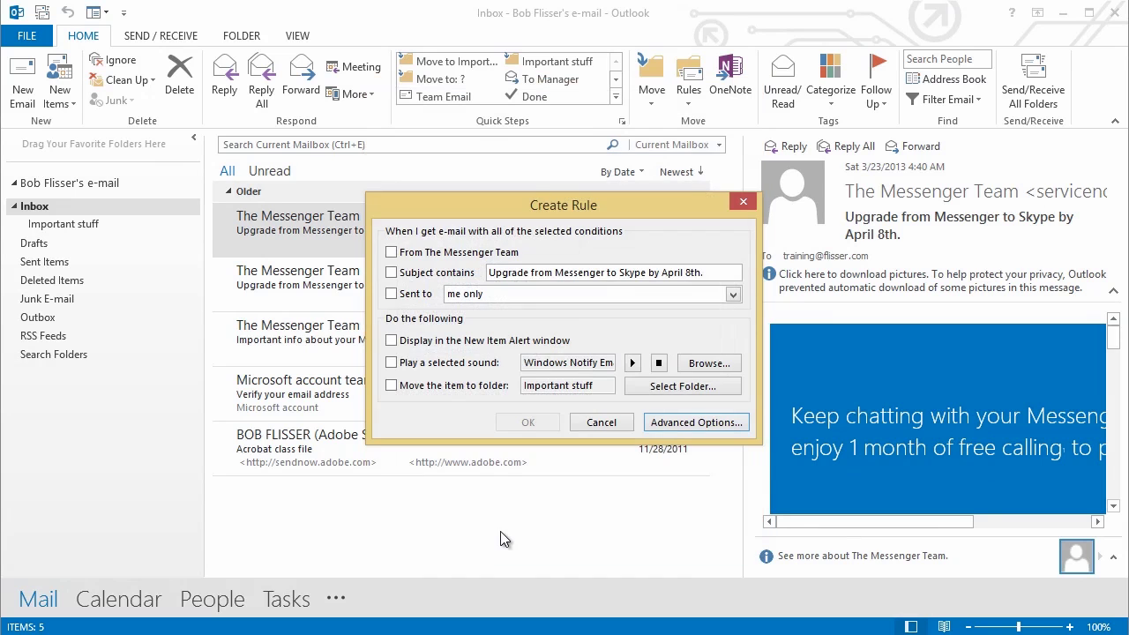
pyautogui.click(614, 428)
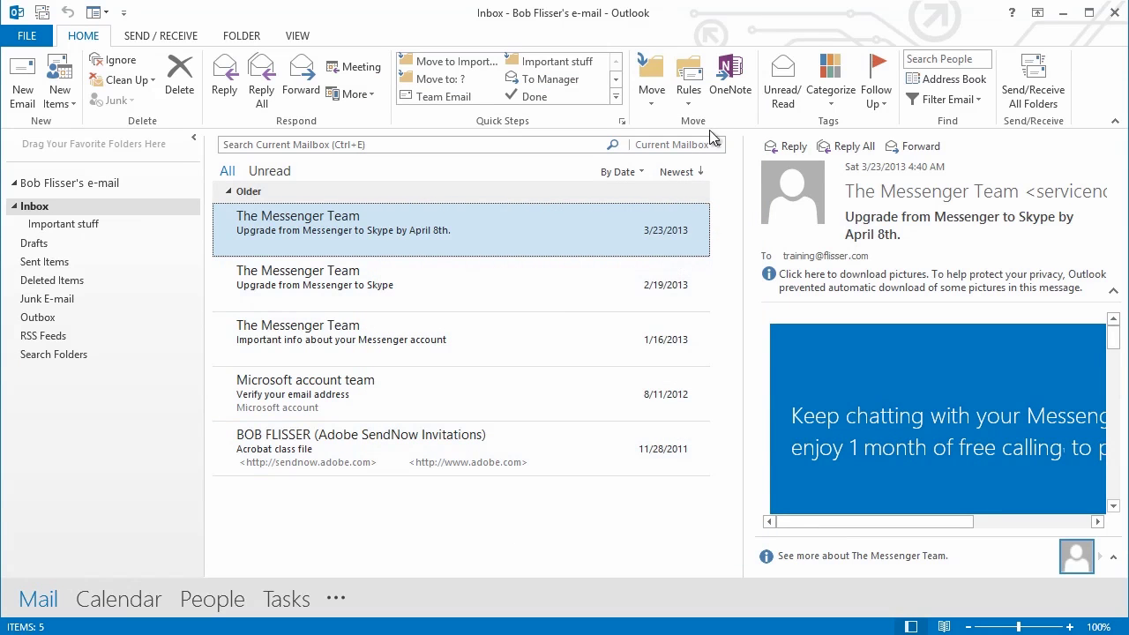
# Step: In Rules and Alerts, start a blank 'Apply rule on messages I receive' rule and advance to conditions
pyautogui.click(688, 99)
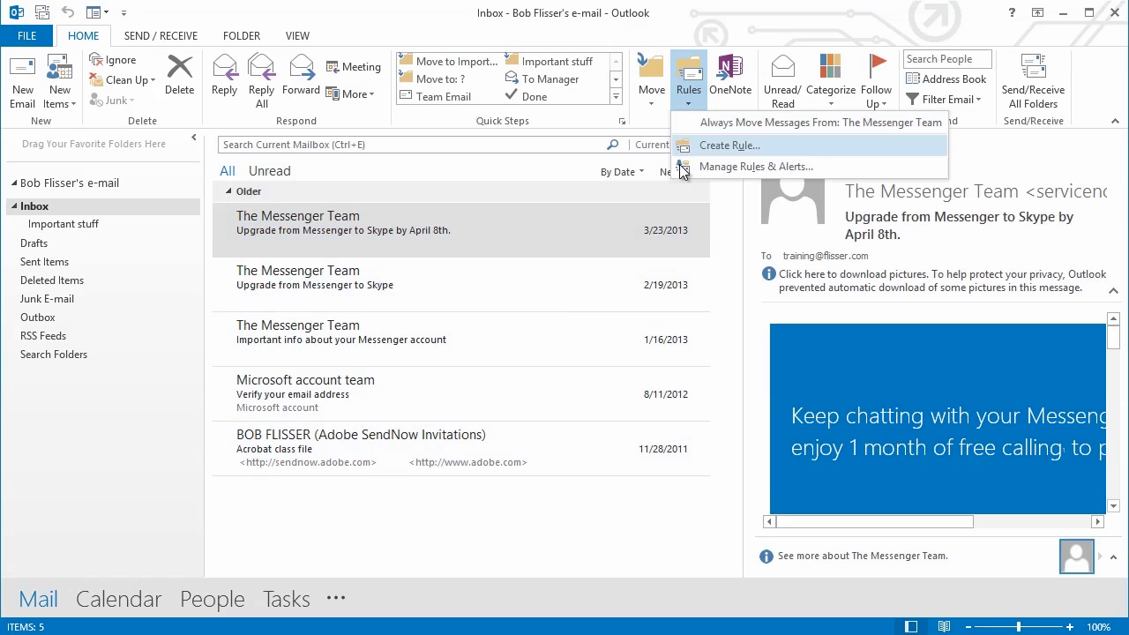
pyautogui.click(750, 166)
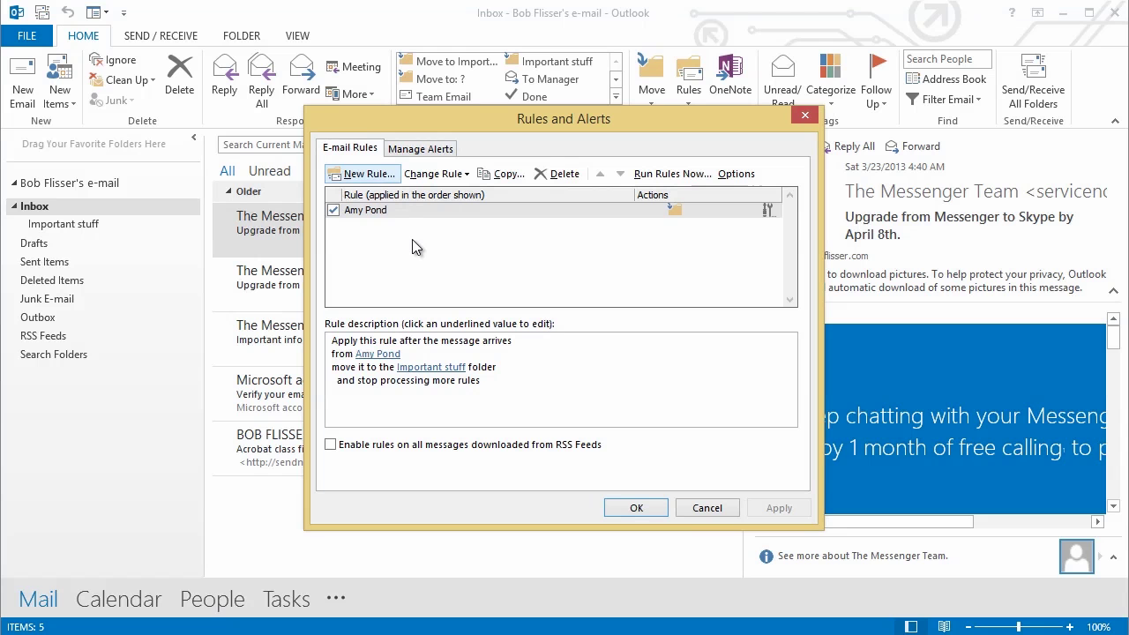
pyautogui.click(361, 173)
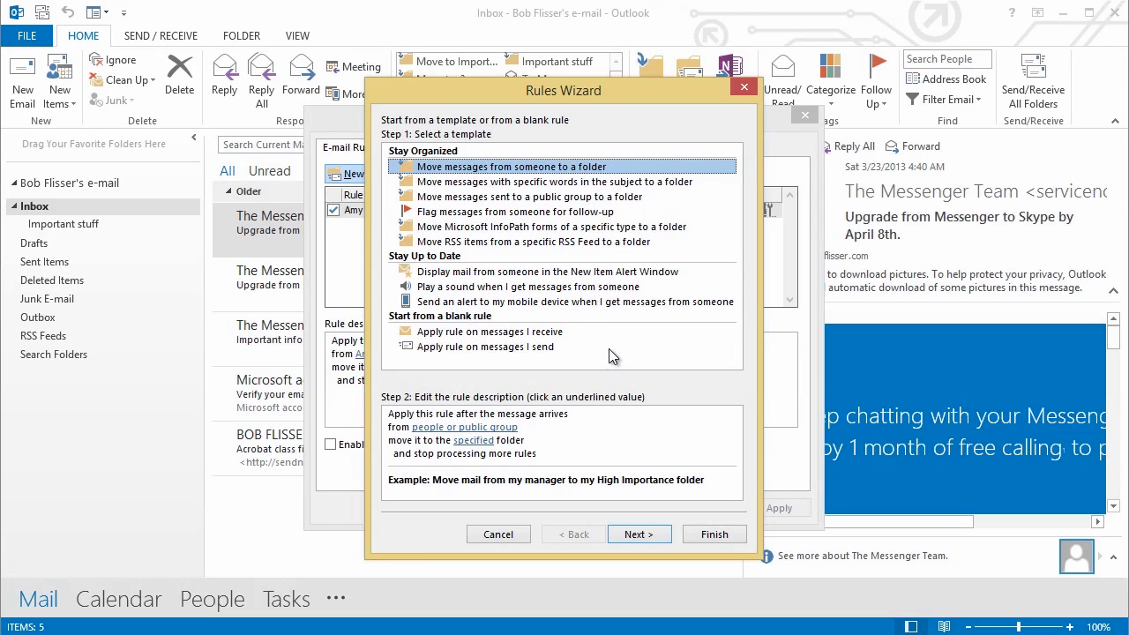
pyautogui.click(446, 335)
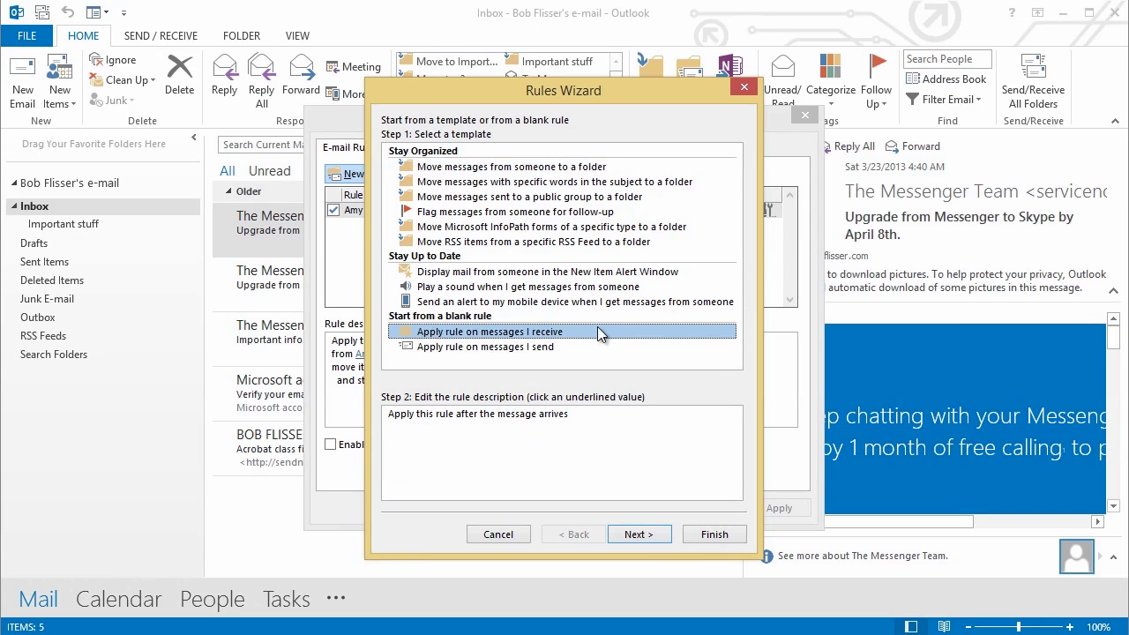
pyautogui.click(640, 534)
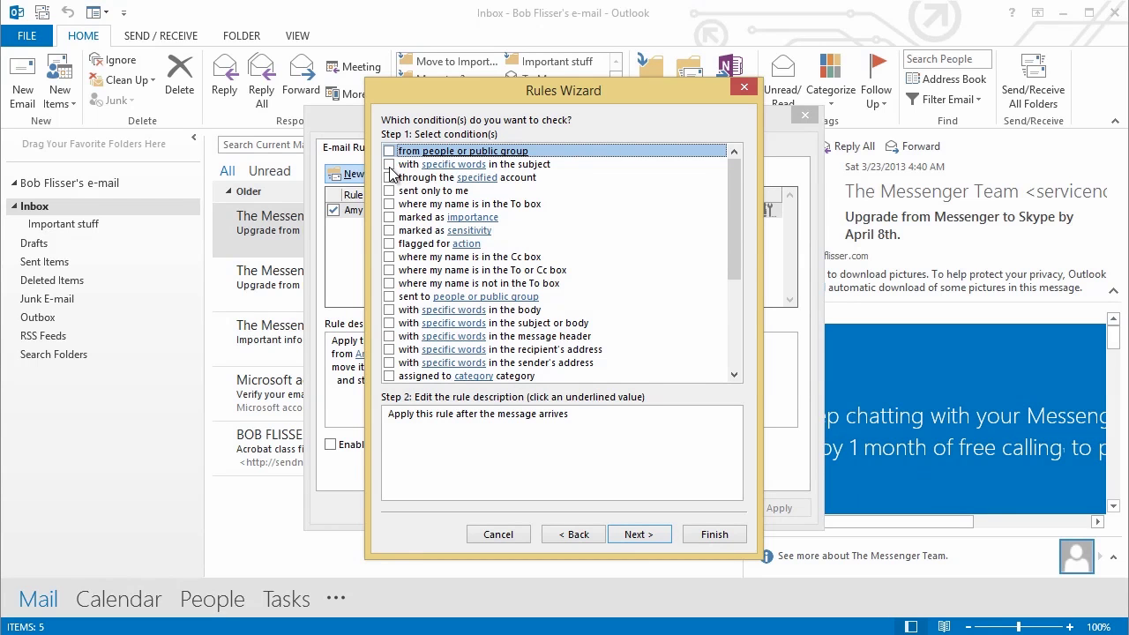
# Step: Set the new rule's condition to match messages with 'newsletter' in the subject
pyautogui.click(389, 165)
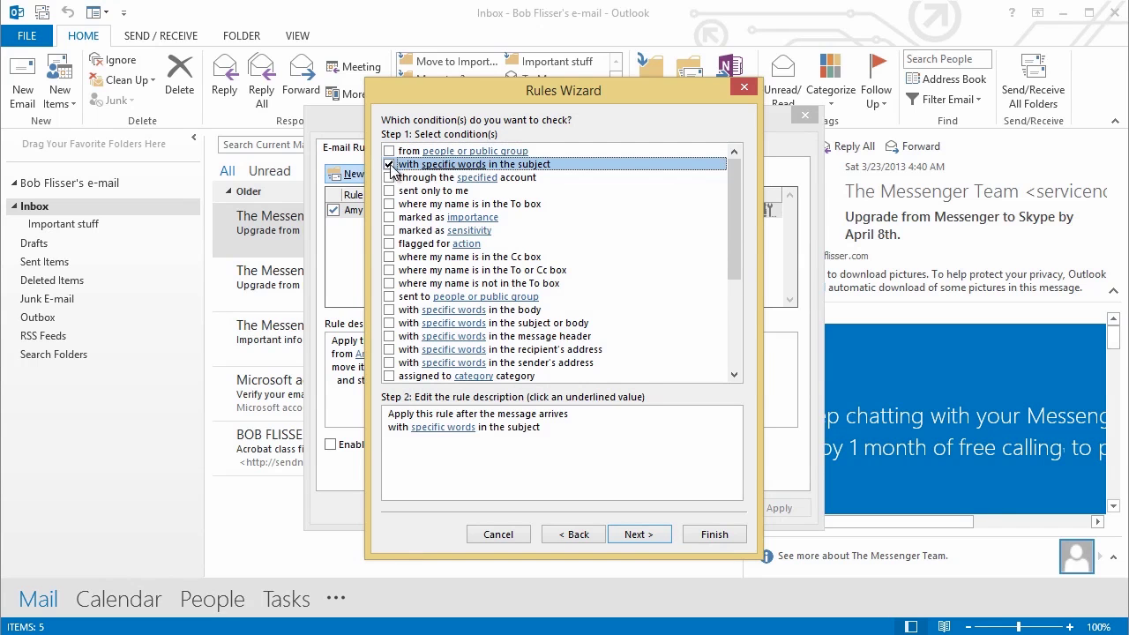
pyautogui.click(443, 426)
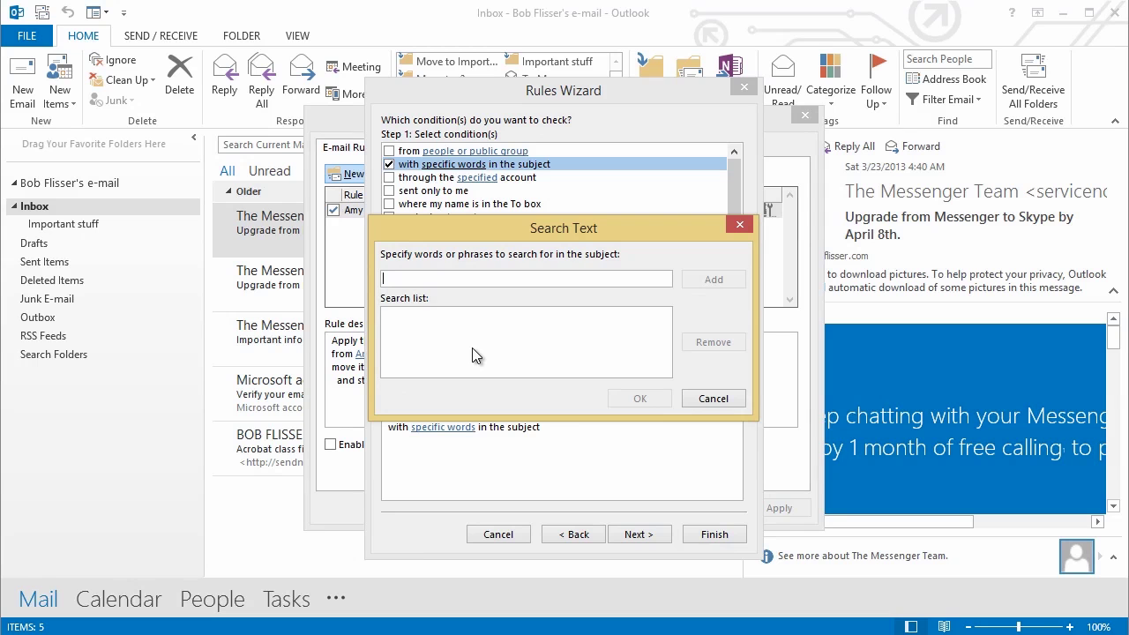
pyautogui.write('newsletter')
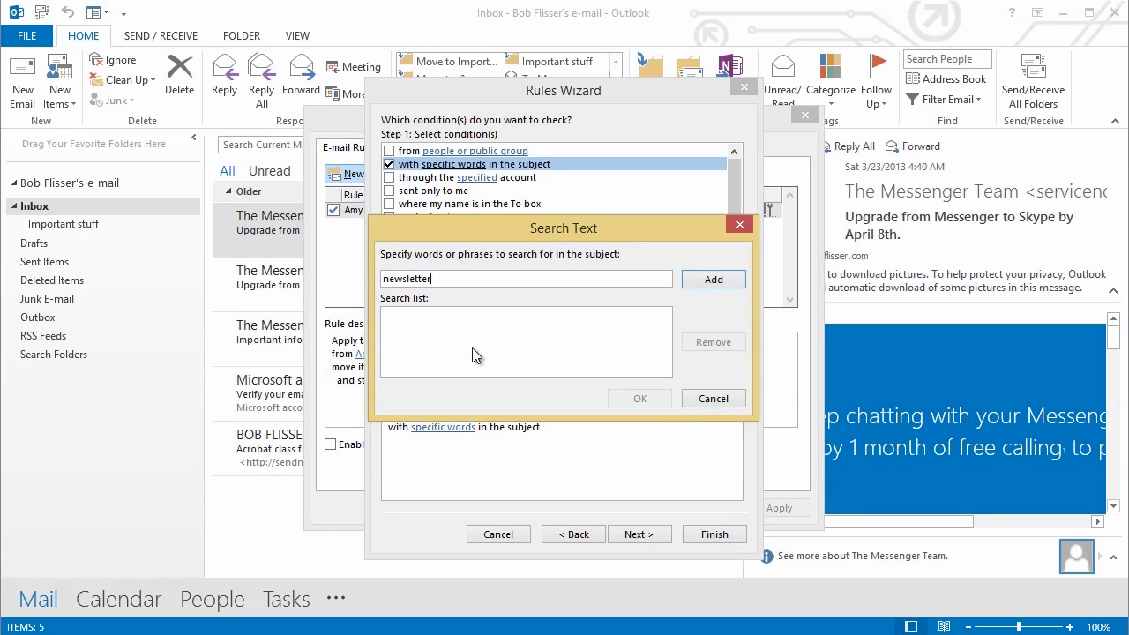
pyautogui.click(707, 280)
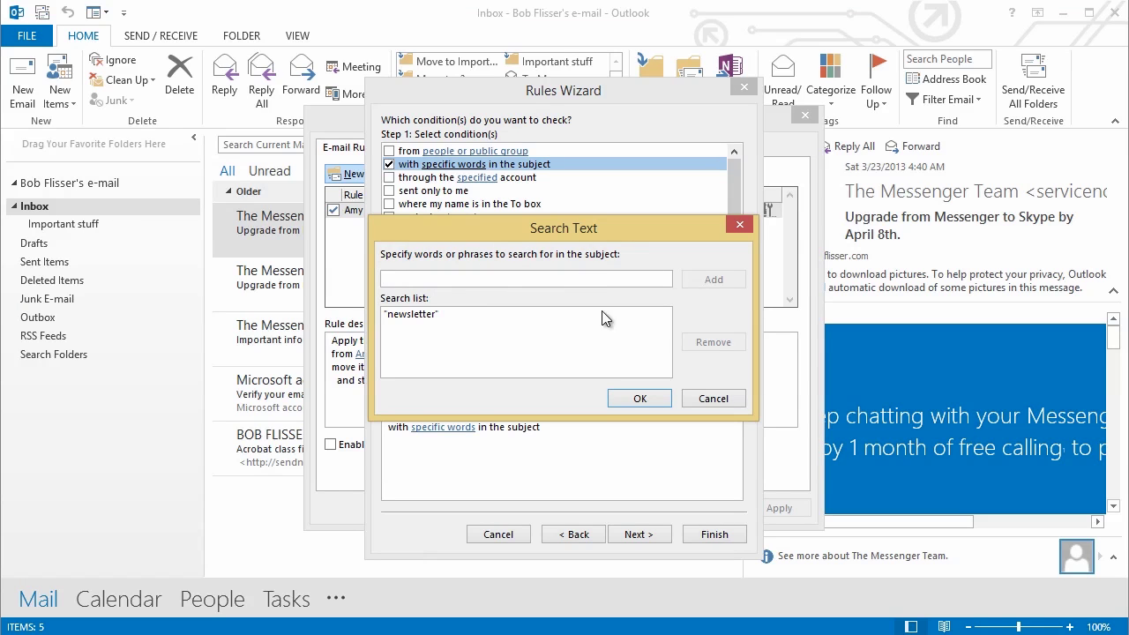
pyautogui.click(639, 400)
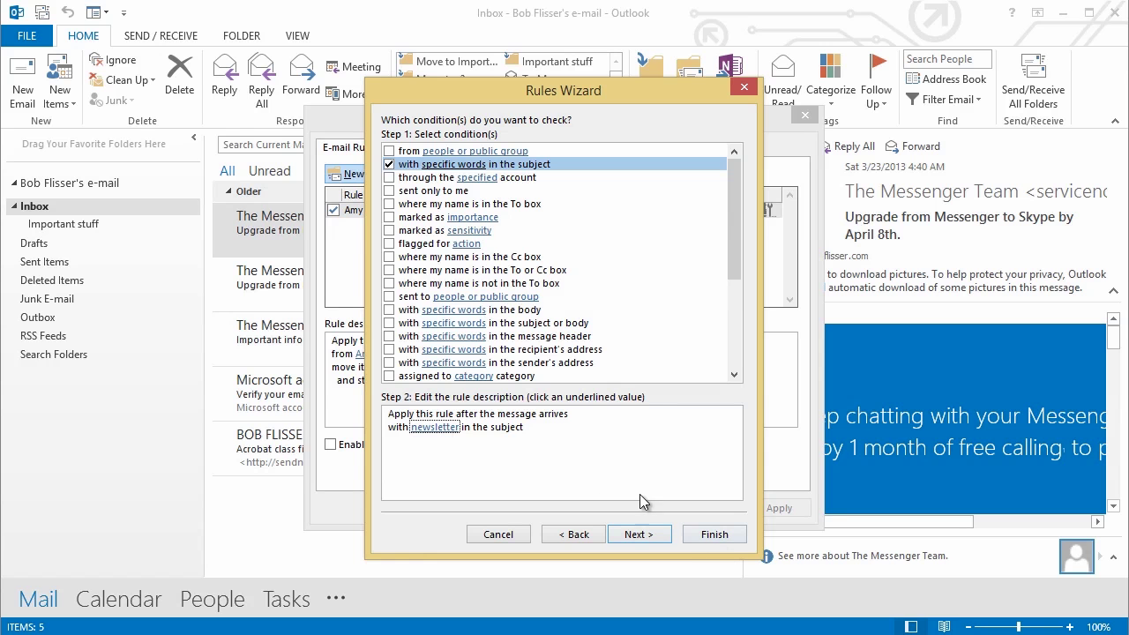
# Step: Set the rule's action to move matching messages into the Important stuff folder
pyautogui.click(648, 541)
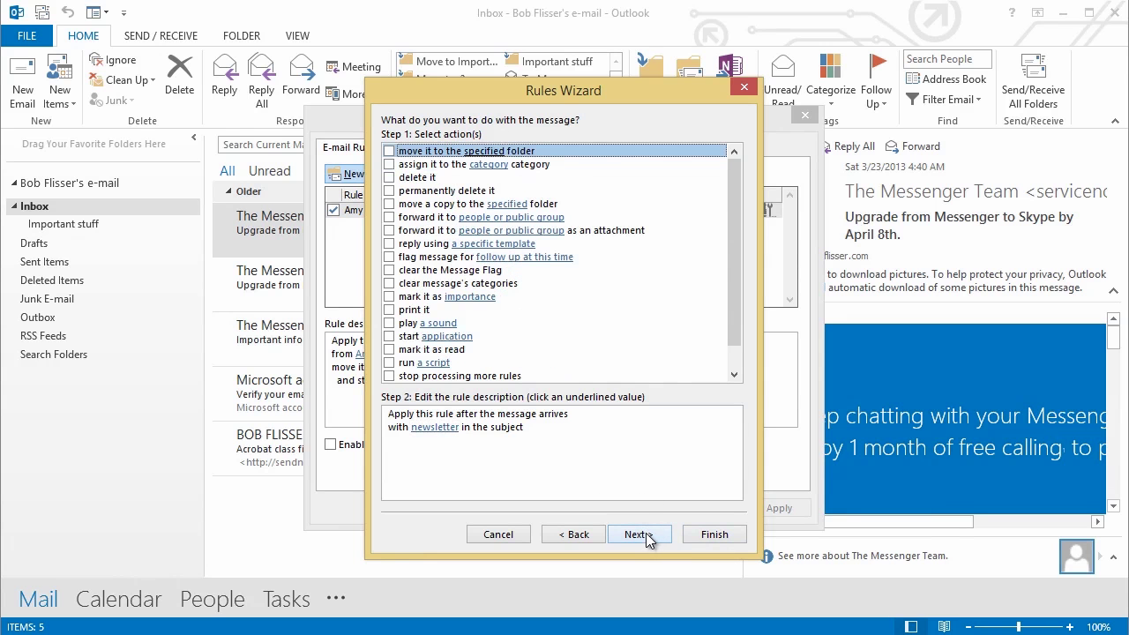
pyautogui.click(391, 153)
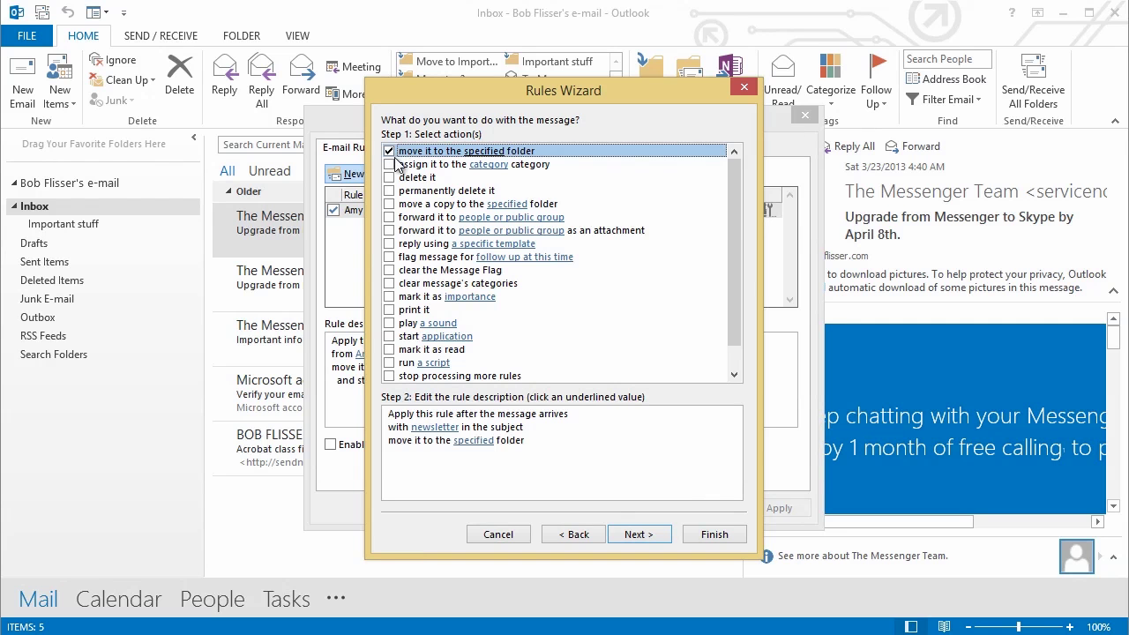
pyautogui.click(475, 441)
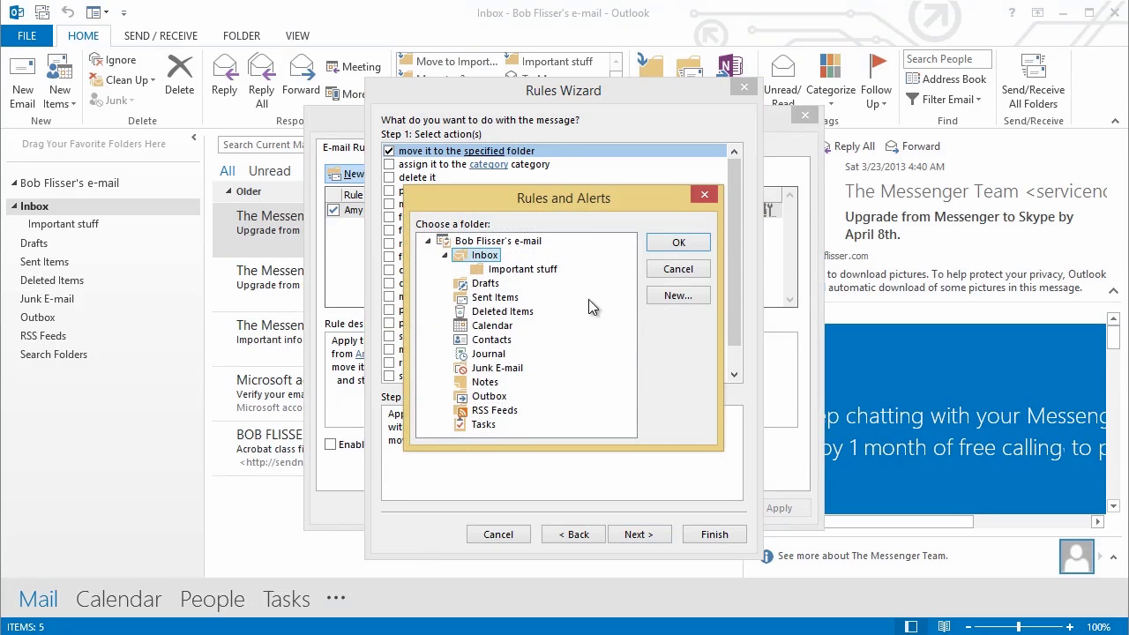
pyautogui.click(533, 270)
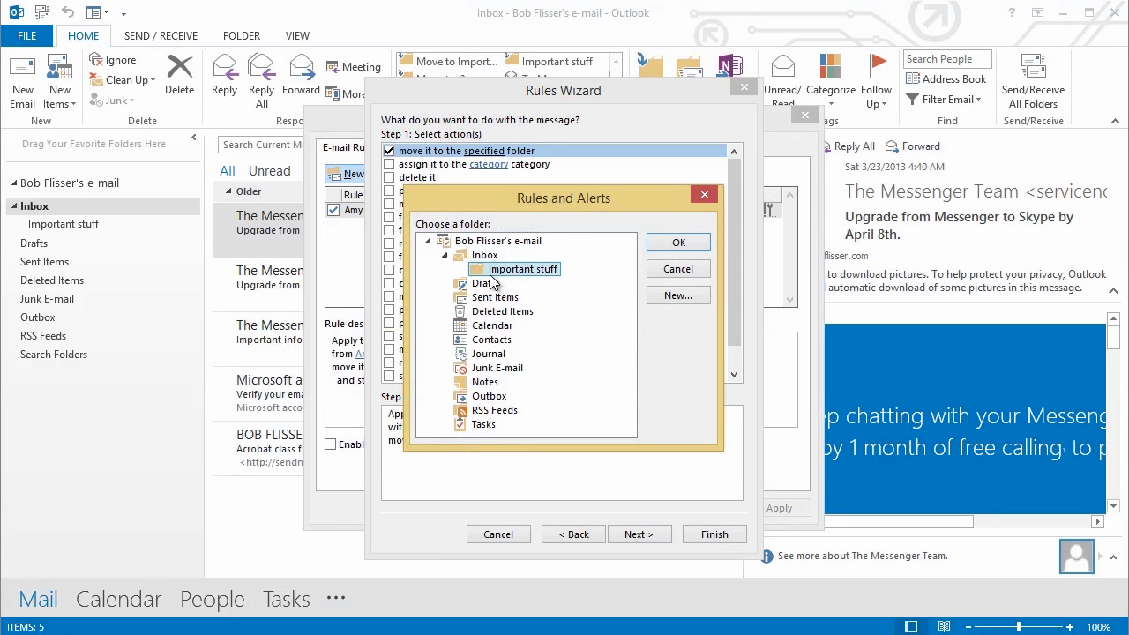
pyautogui.click(679, 243)
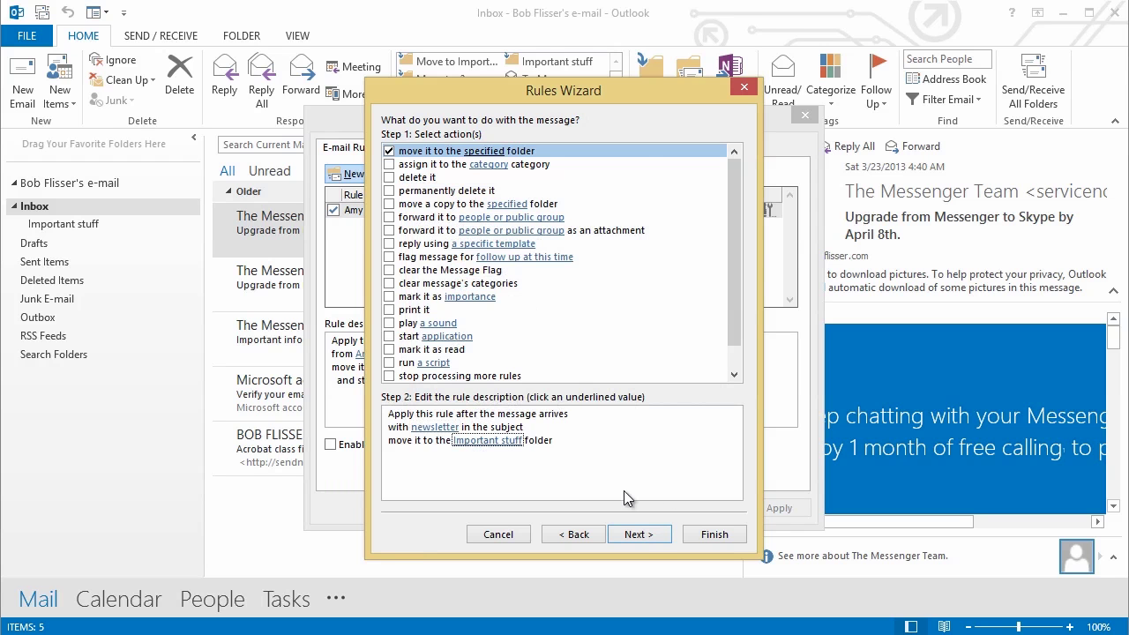
pyautogui.click(639, 534)
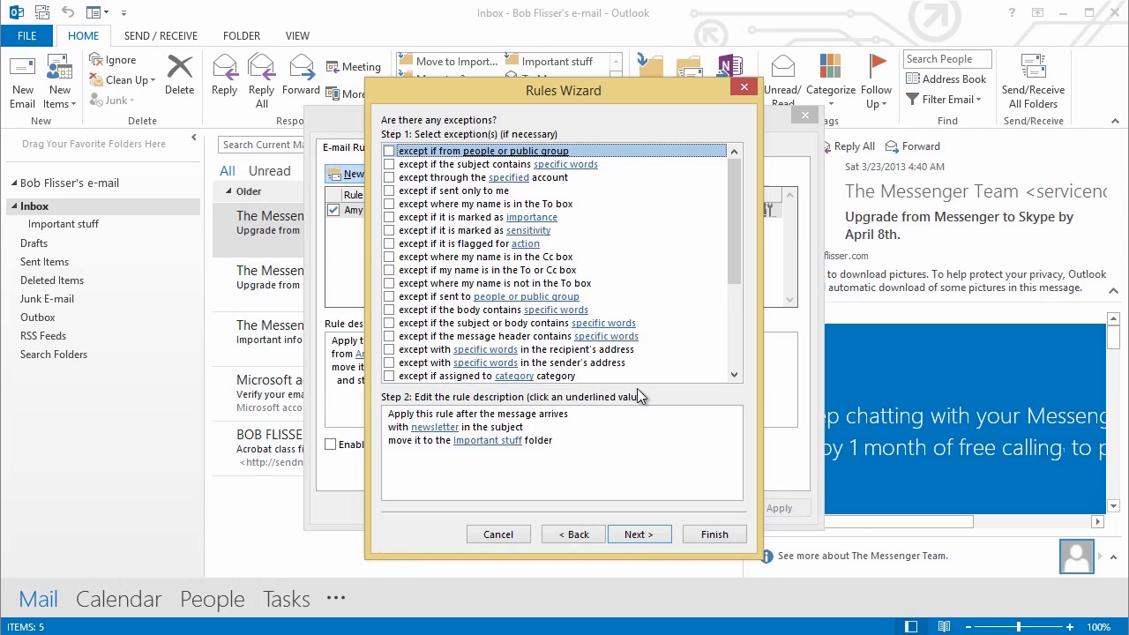
# Step: Skip exceptions and finish the rule, keeping the name newsletter and the rule turned on
pyautogui.click(638, 535)
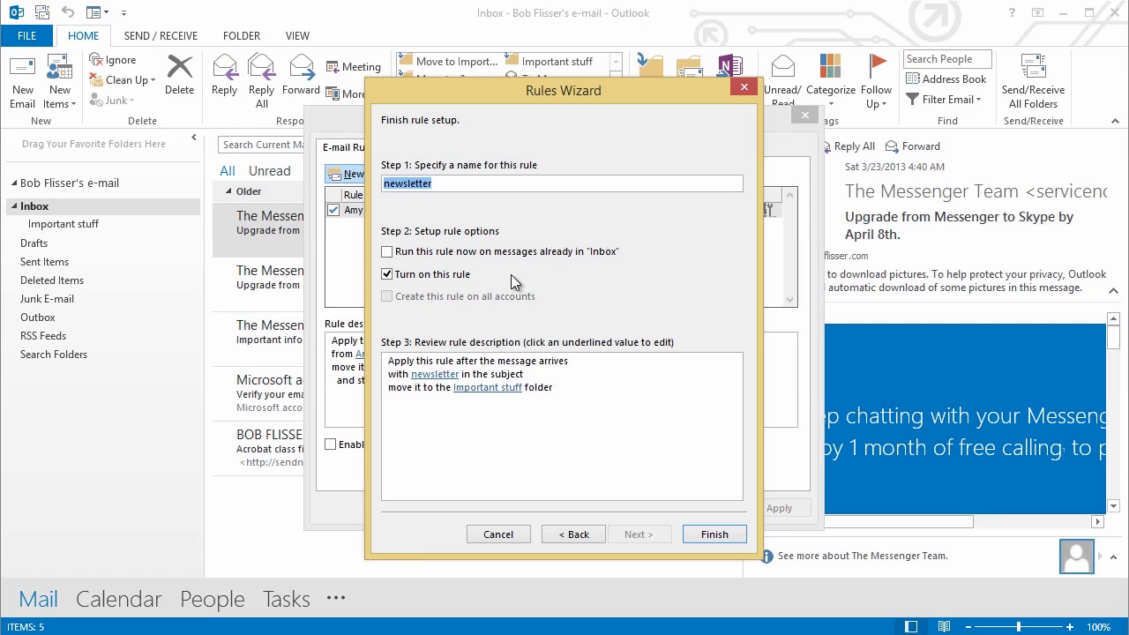
pyautogui.click(701, 533)
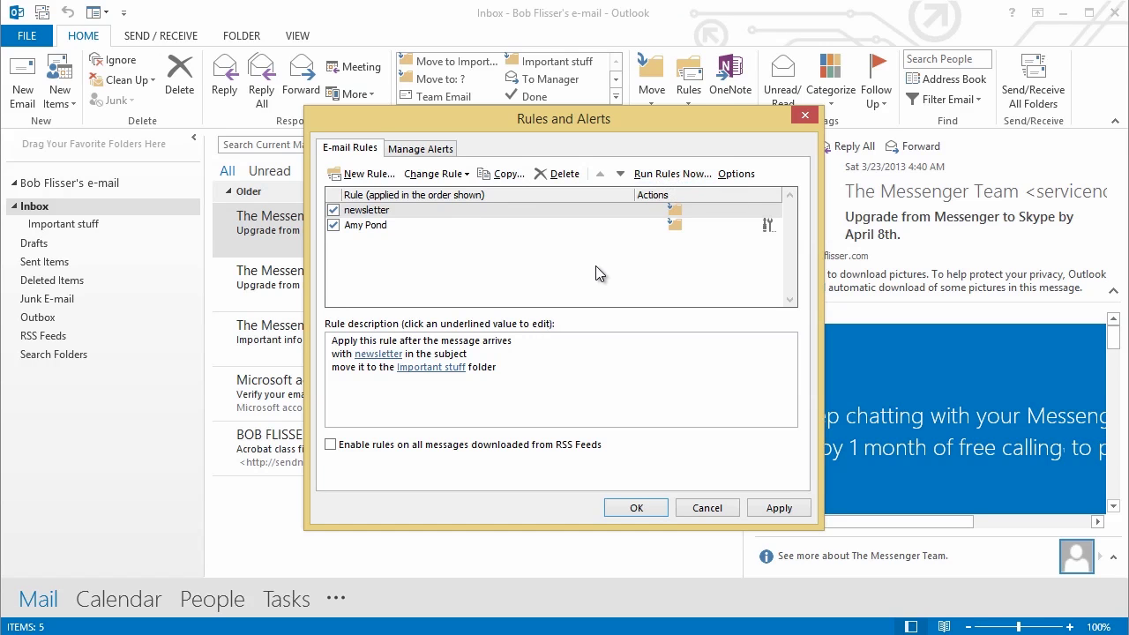
# Step: Apply the rules, close Rules and Alerts, and run Send/Receive All Folders
pyautogui.click(779, 509)
pyautogui.click(655, 510)
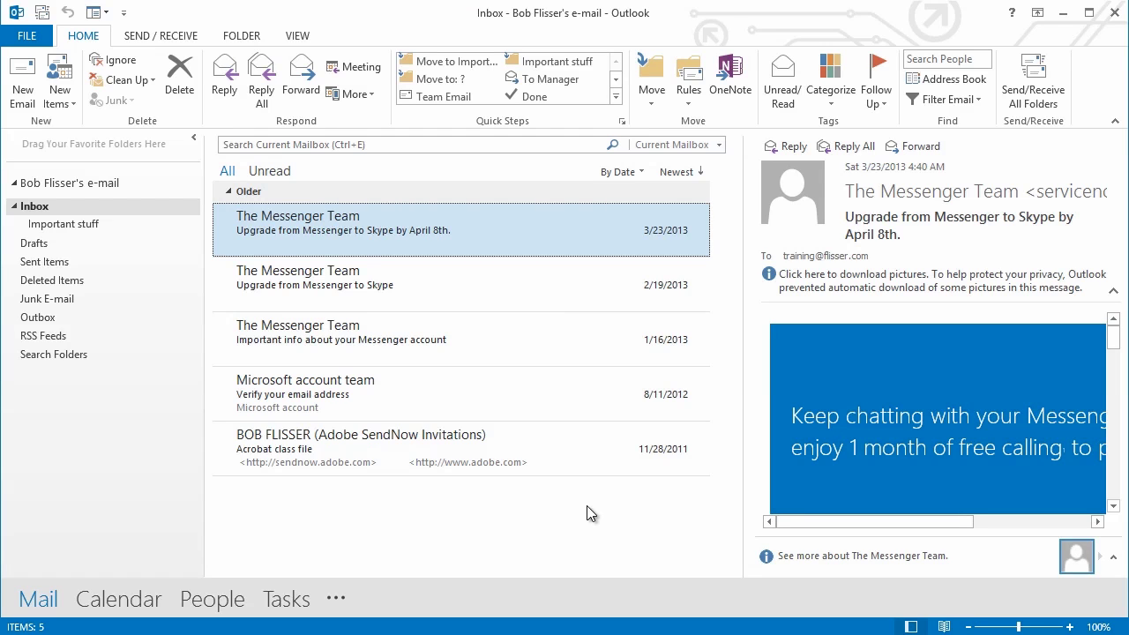
pyautogui.click(1043, 78)
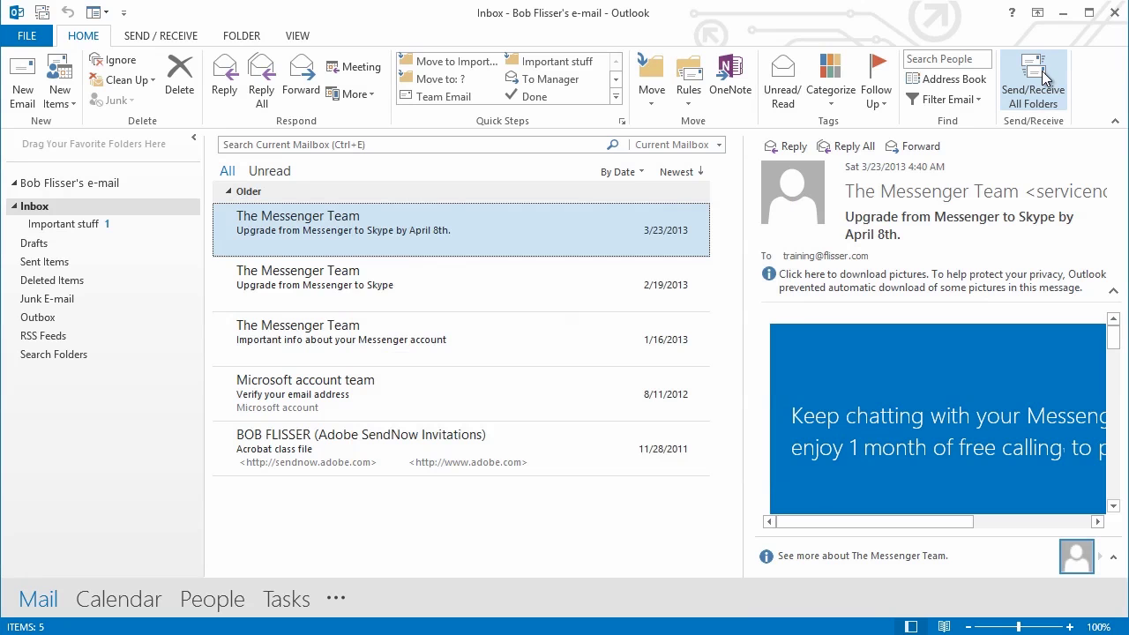
# Step: Open the Important stuff folder and view the April newsletter message
pyautogui.click(131, 226)
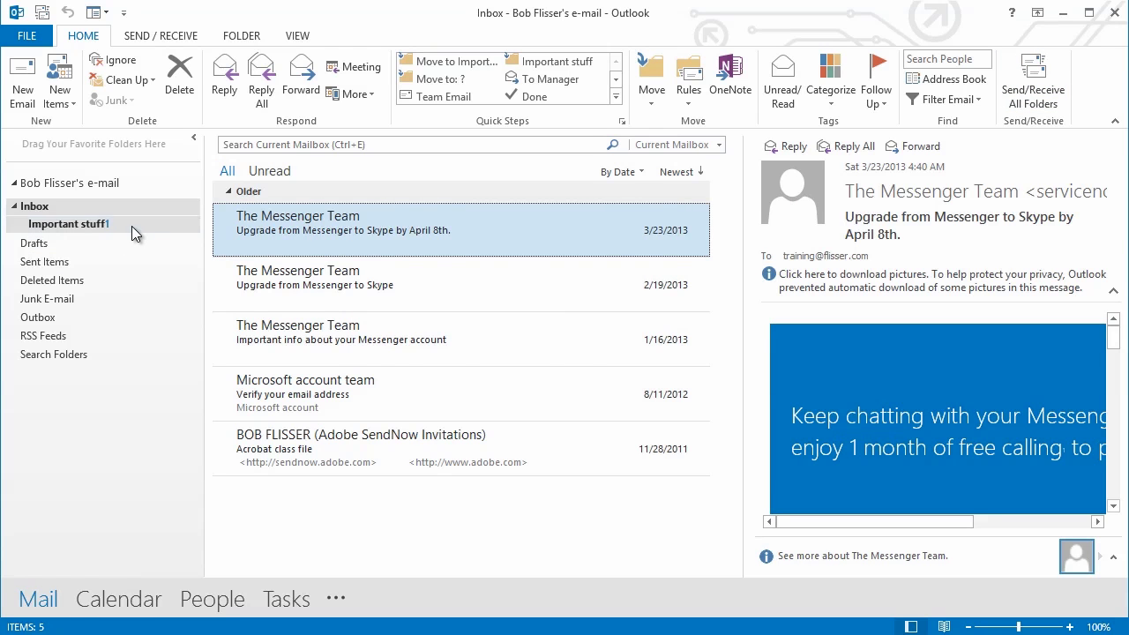
pyautogui.click(322, 228)
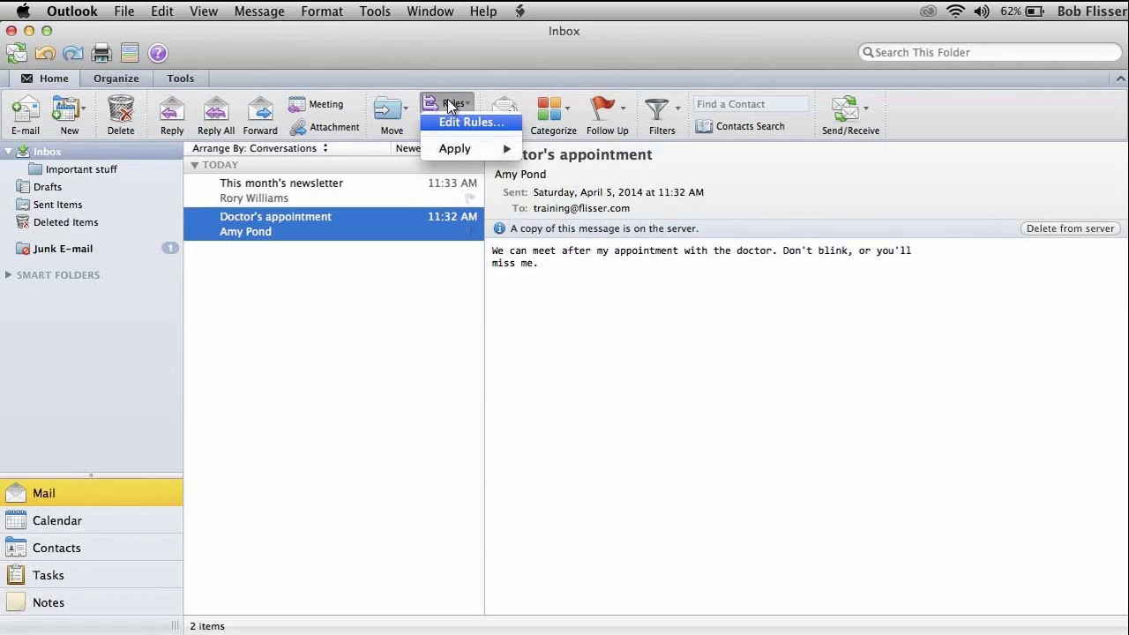
# Step: In Outlook for Mac, open the mail rules list and add a new rule
pyautogui.click(509, 132)
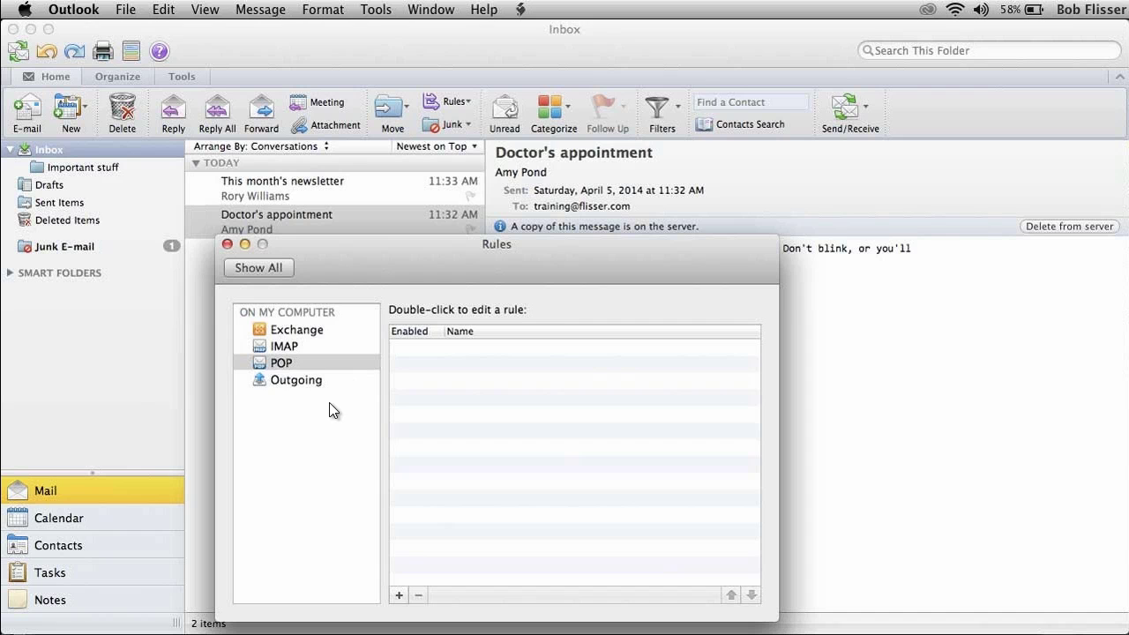
pyautogui.click(401, 595)
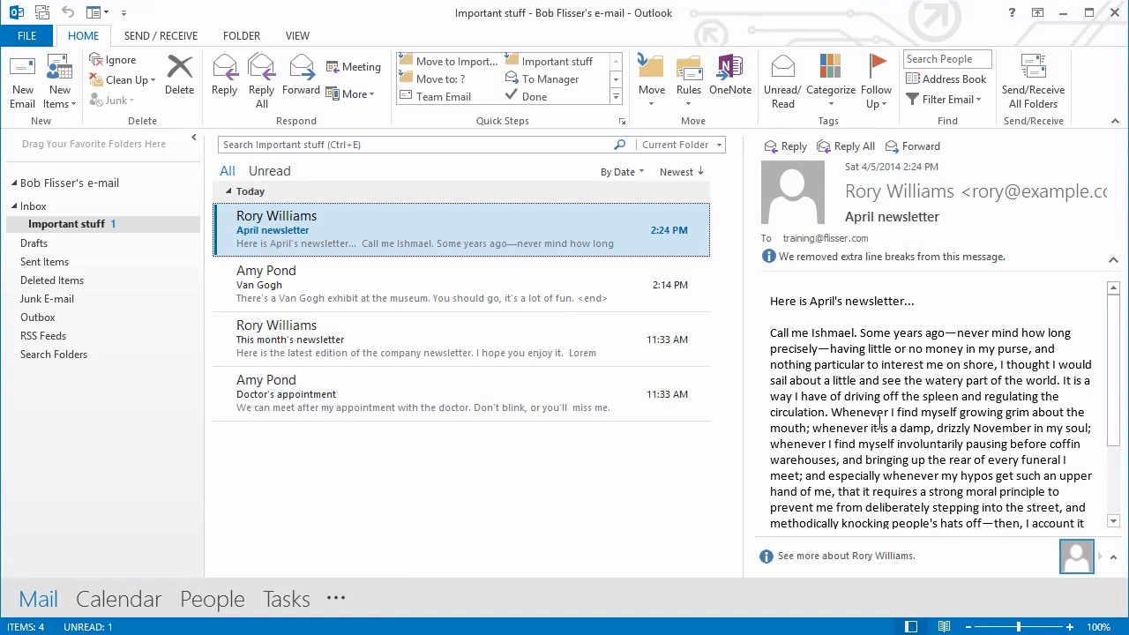
# Step: Switch the folder pane back to the Inbox
pyautogui.click(35, 206)
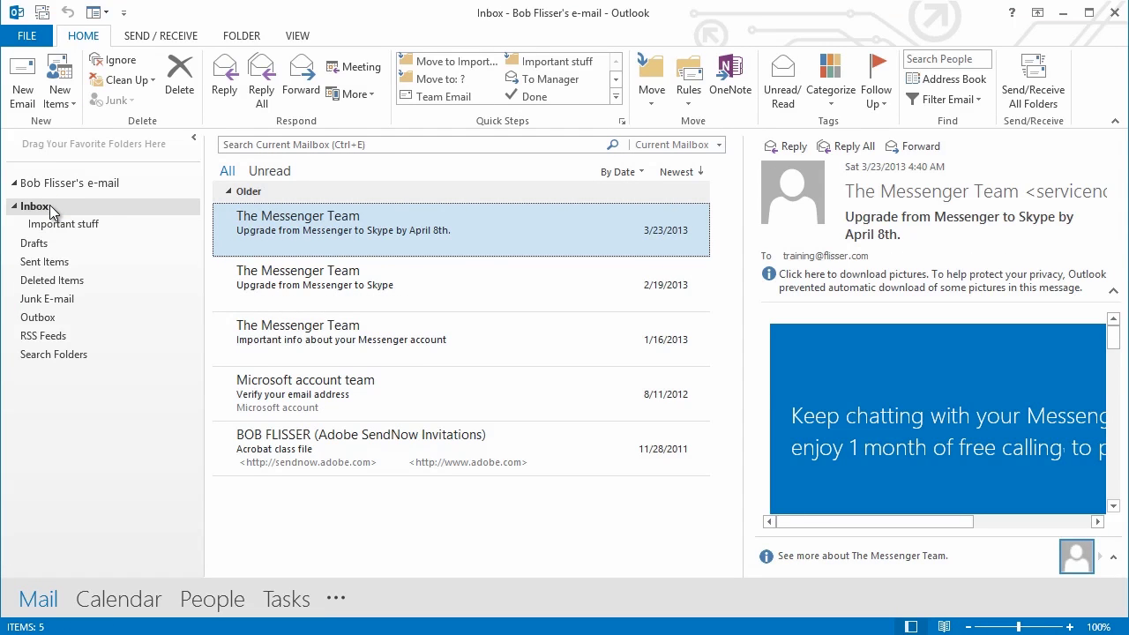
# Step: Uncheck the newsletter rule and the sender rule in Rules and Alerts, then apply
pyautogui.click(692, 100)
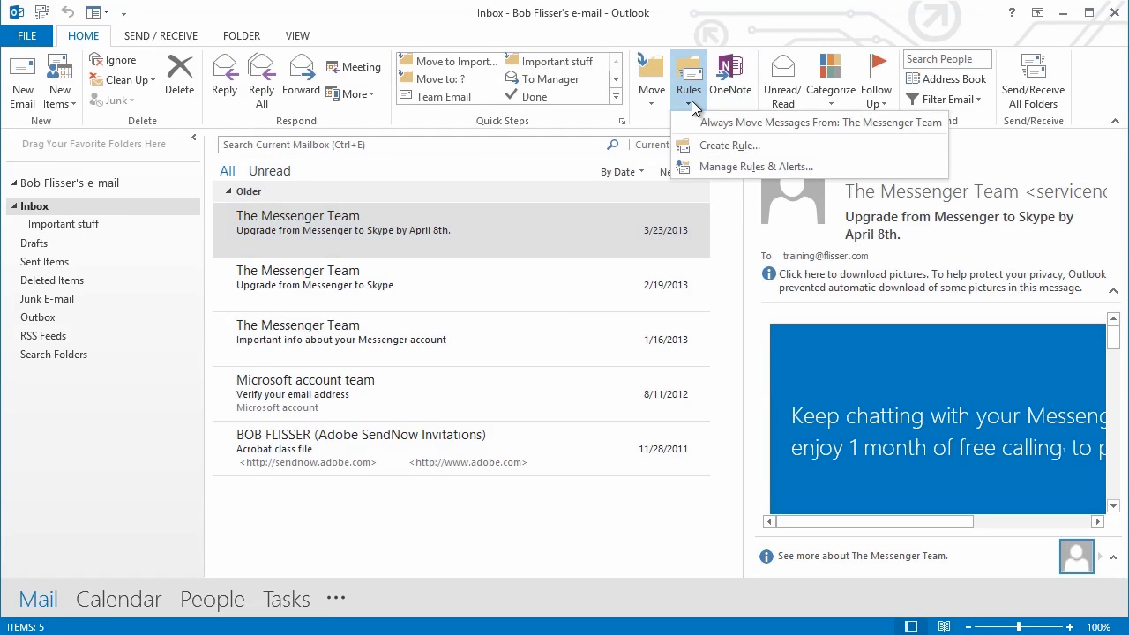
pyautogui.click(716, 169)
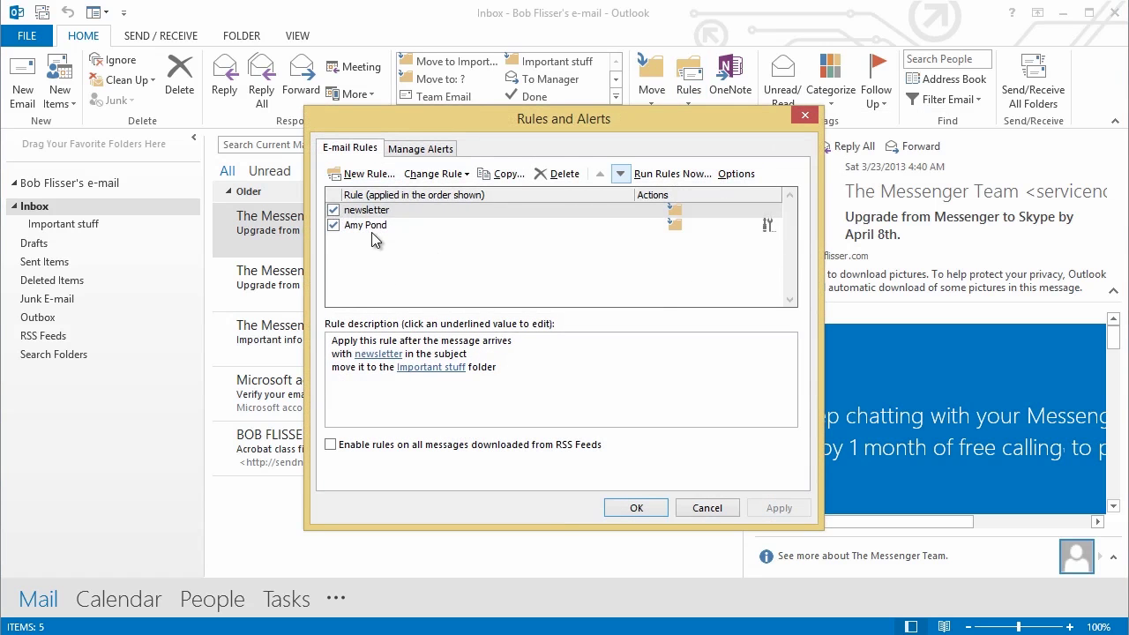
pyautogui.click(333, 210)
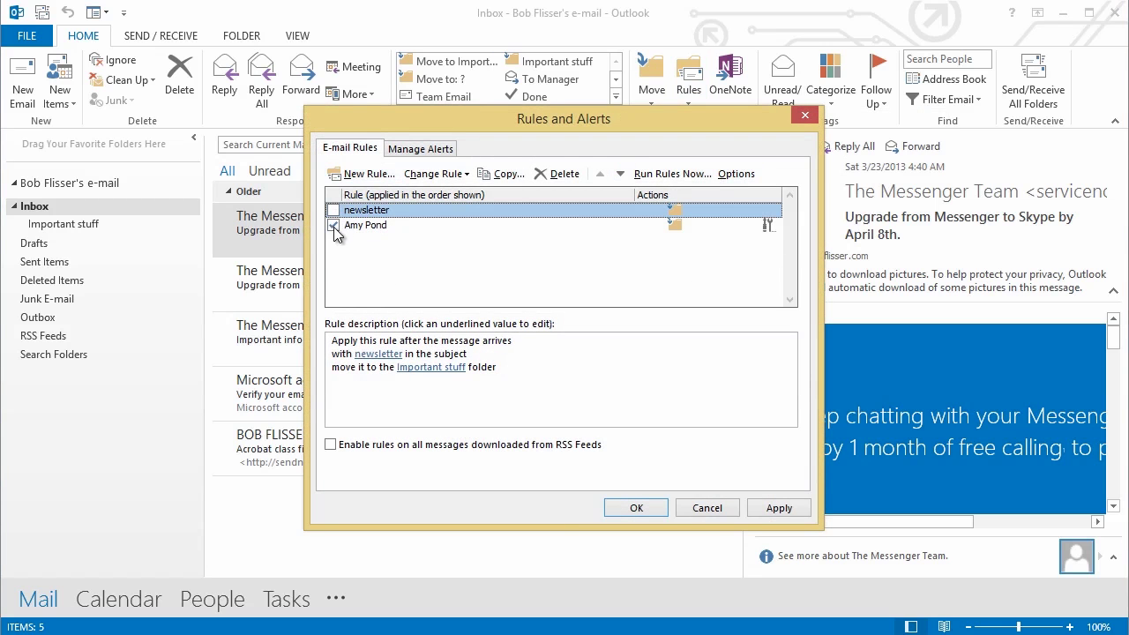
pyautogui.click(334, 226)
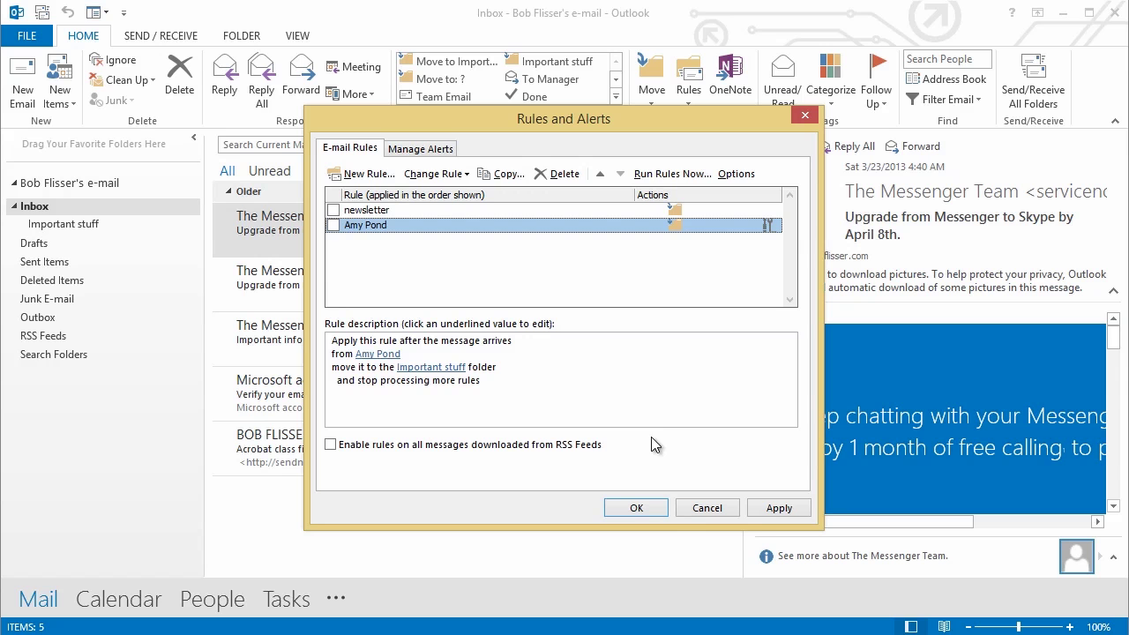
pyautogui.click(765, 509)
pyautogui.click(636, 509)
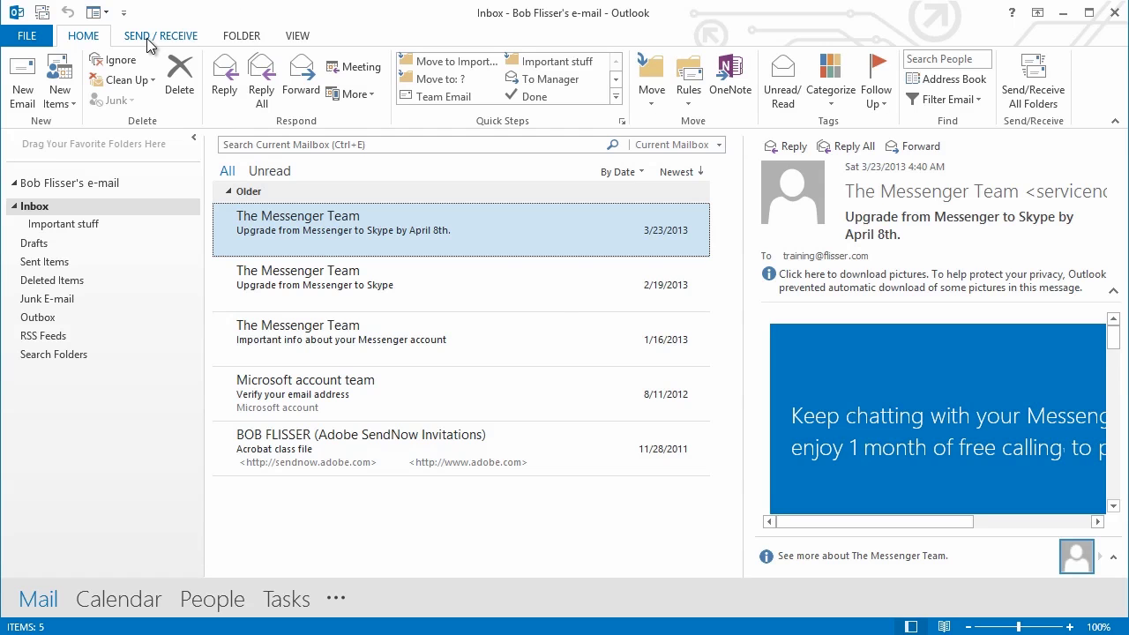
# Step: Open the Conditional Formatting rules for the current view through View Settings
pyautogui.click(298, 37)
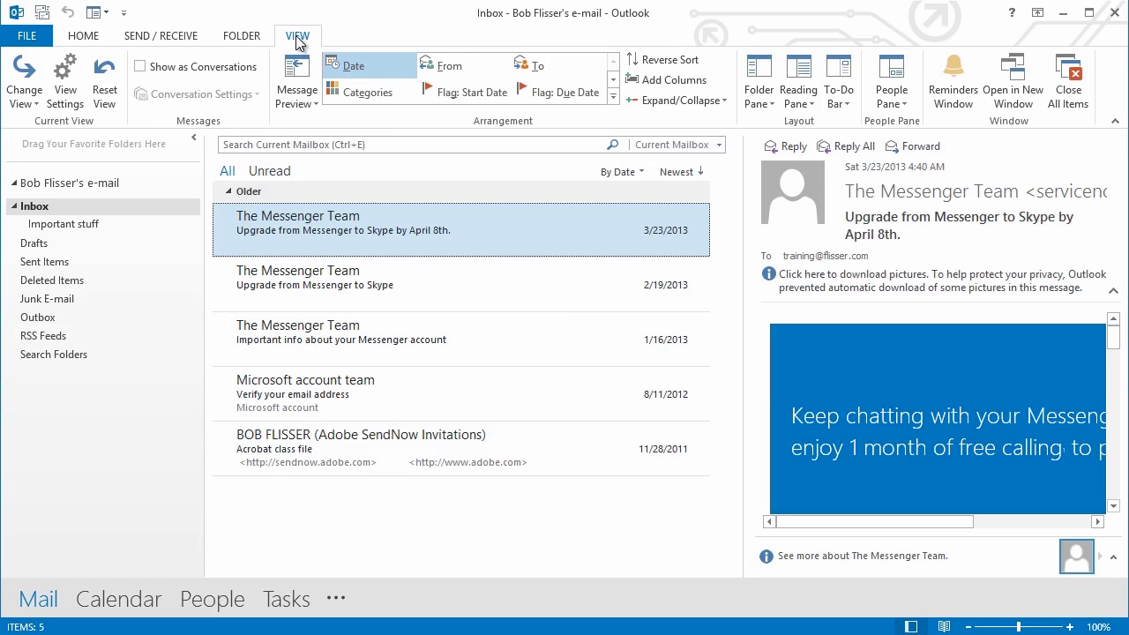
pyautogui.click(72, 88)
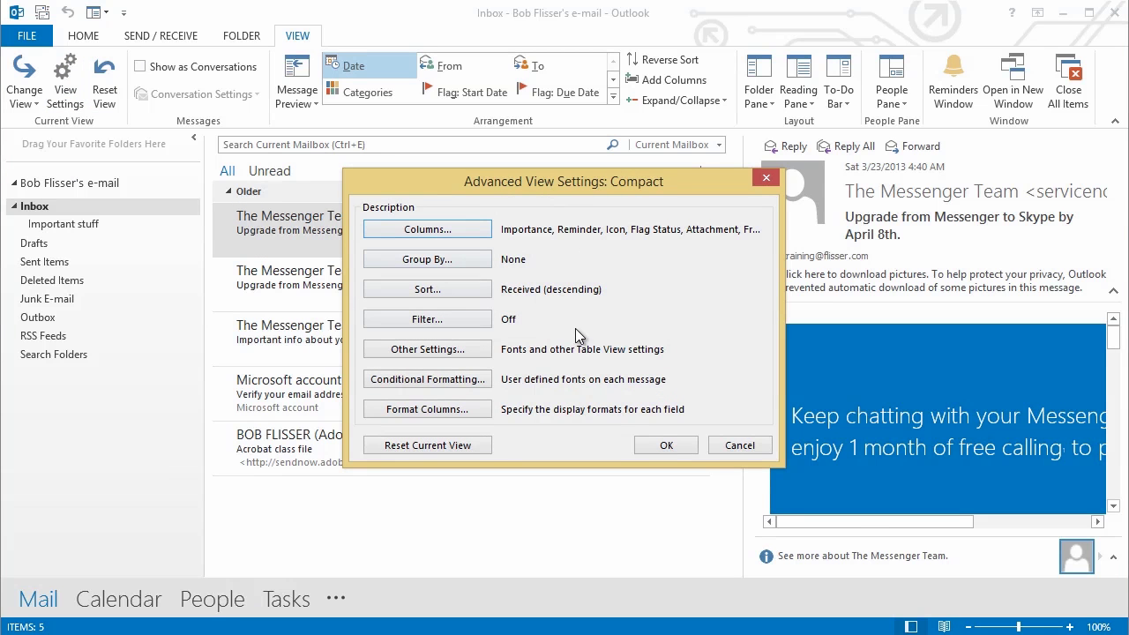
pyautogui.click(438, 382)
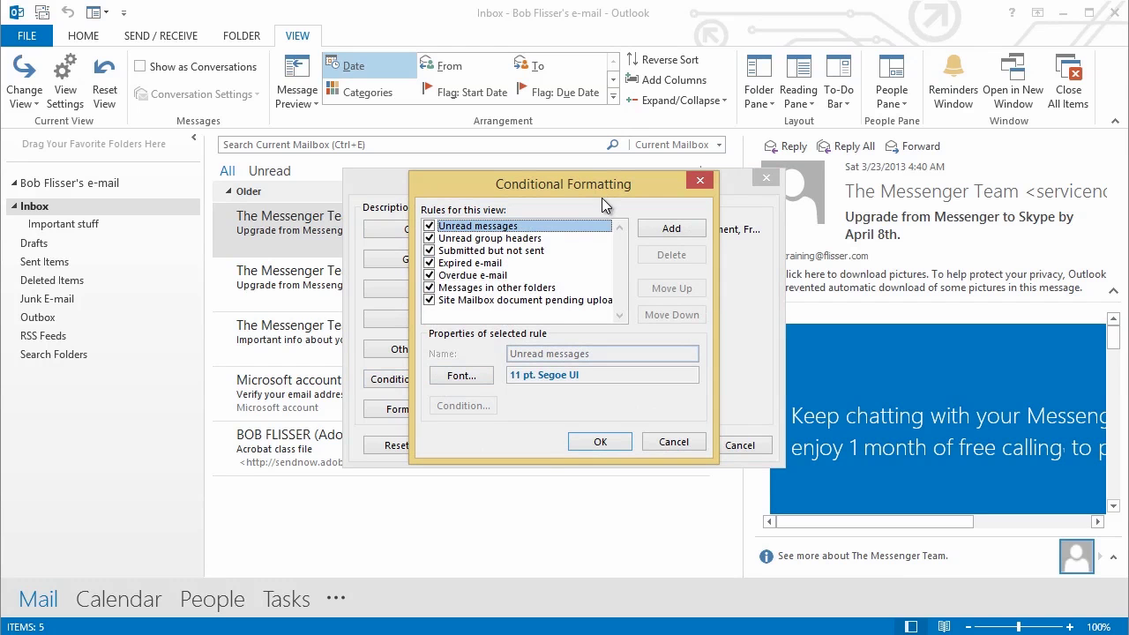
# Step: Add a formatting rule named after the sender, with a From condition matching that sender
pyautogui.click(682, 231)
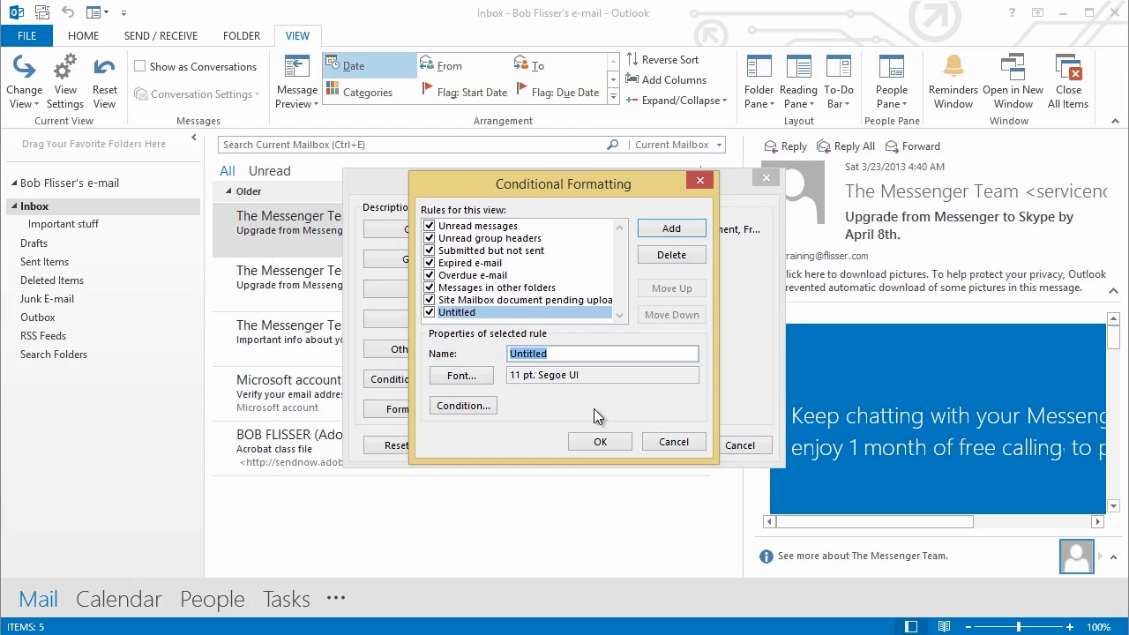
pyautogui.write('Amy')
pyautogui.click(463, 406)
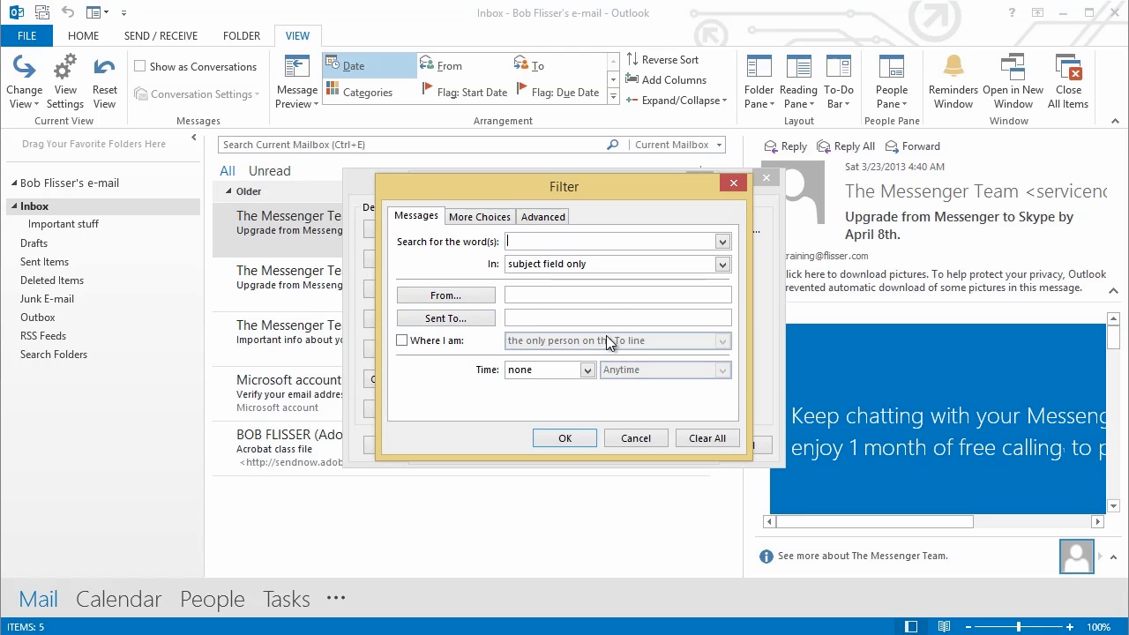
pyautogui.click(479, 217)
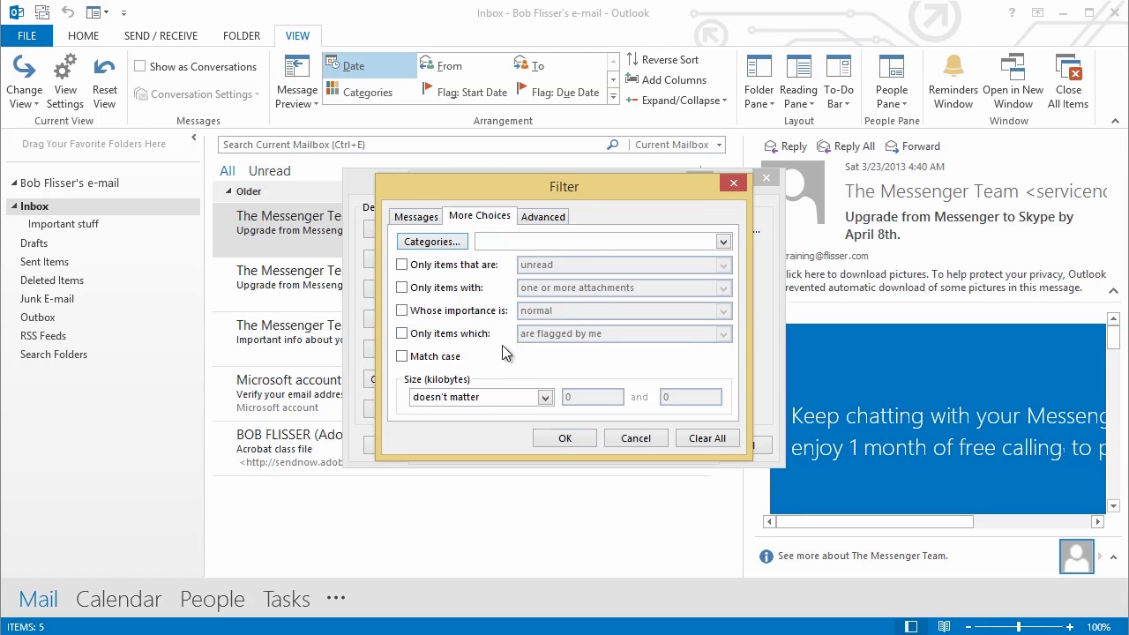
pyautogui.click(546, 222)
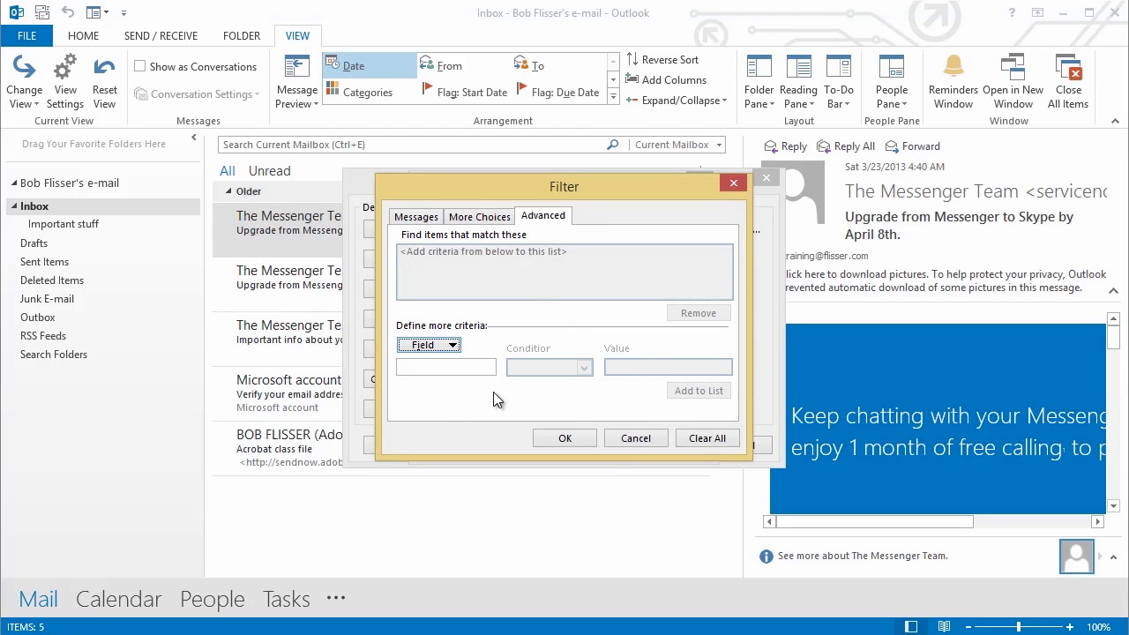
pyautogui.click(429, 223)
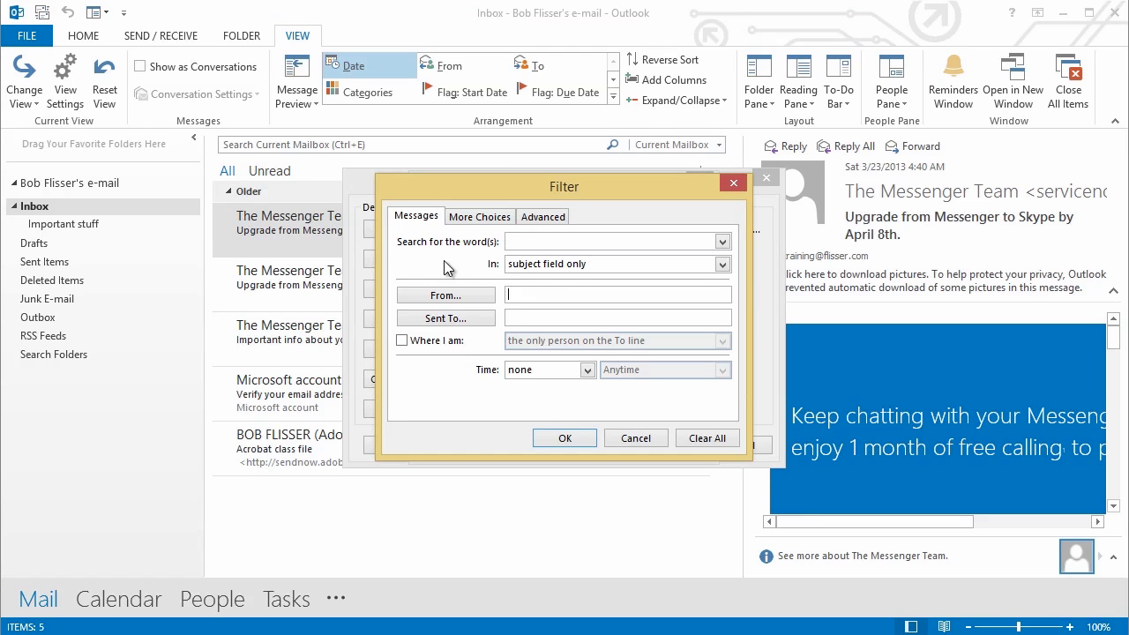
pyautogui.write('Amy Pond')
pyautogui.click(563, 439)
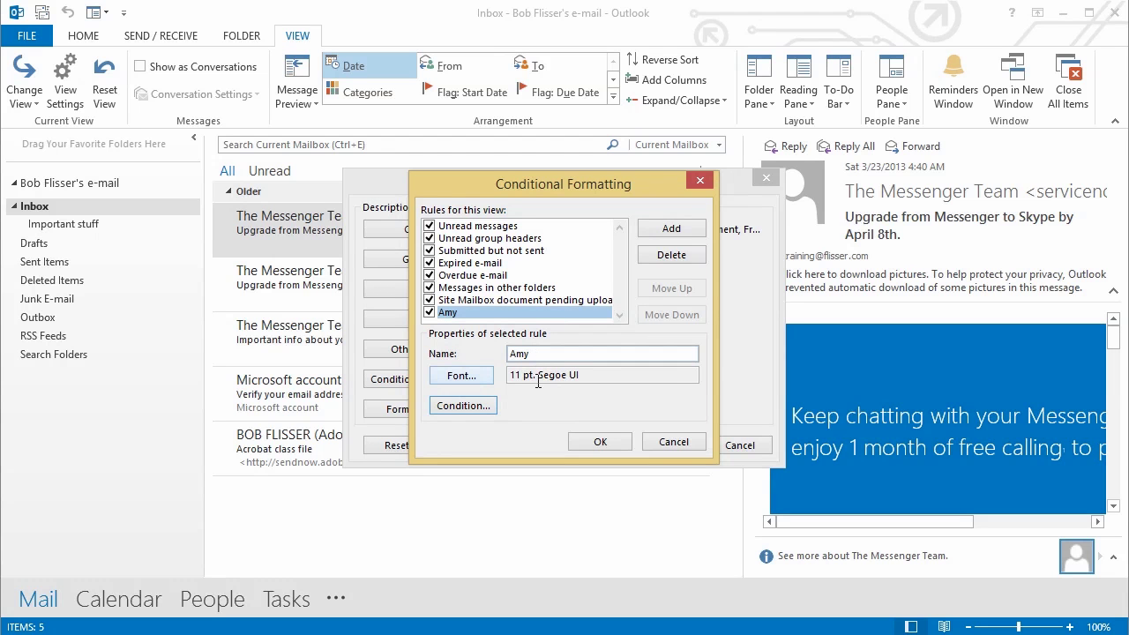
# Step: Give the rule a red, Big (14 pt) Franklin Gothic Demi font and confirm the conditional formatting
pyautogui.click(471, 374)
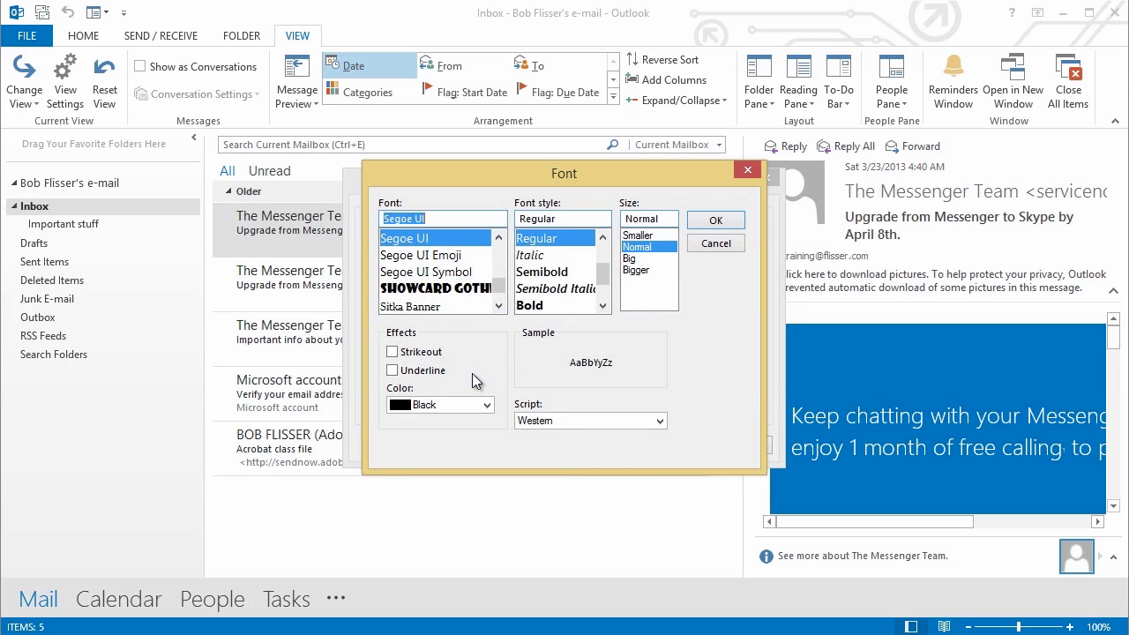
pyautogui.write('frank')
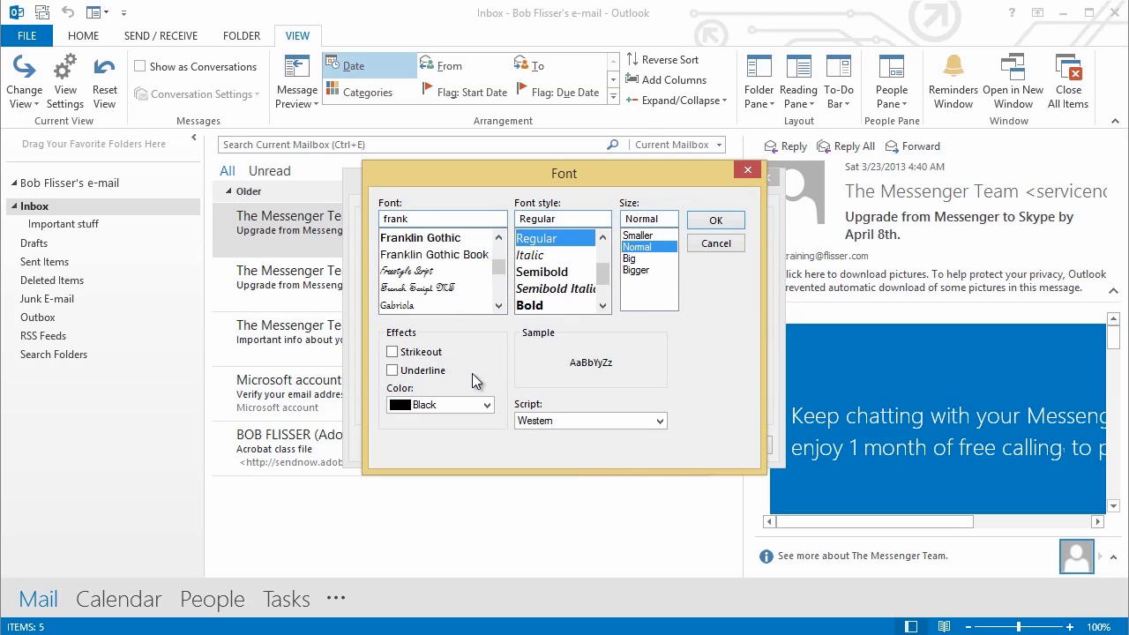
pyautogui.click(441, 238)
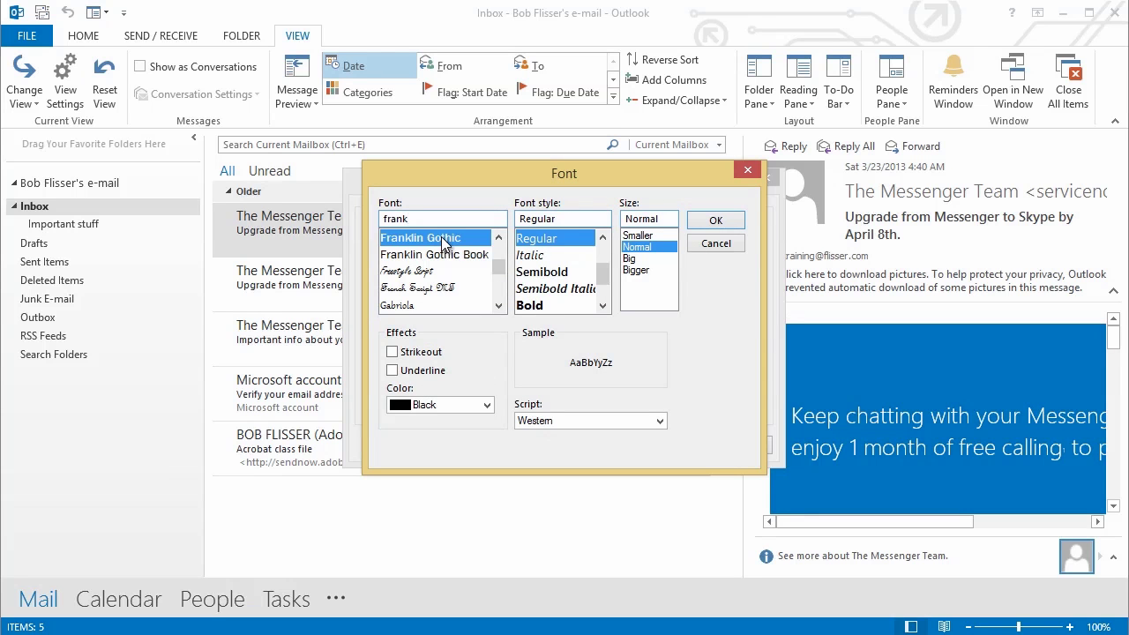
pyautogui.click(441, 236)
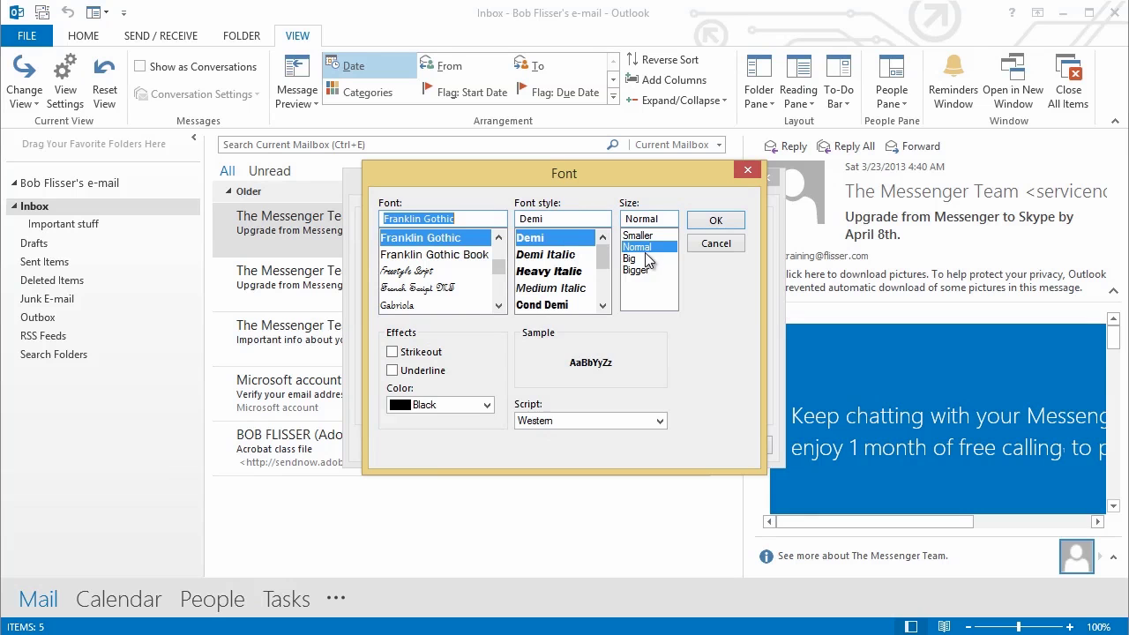
pyautogui.click(486, 405)
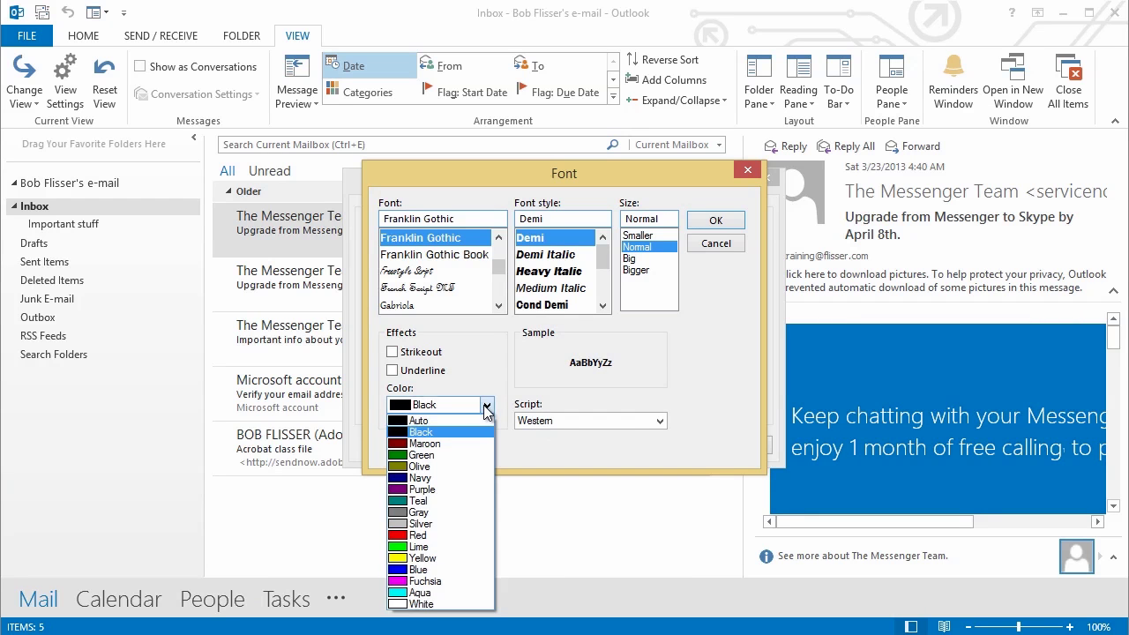
pyautogui.click(429, 535)
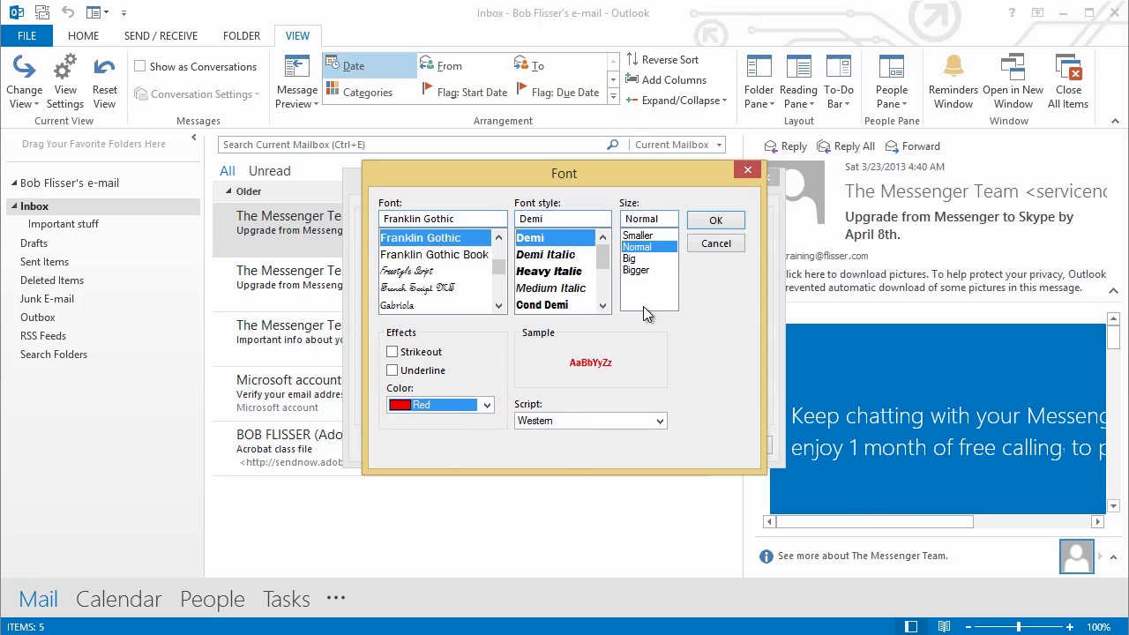
pyautogui.click(630, 258)
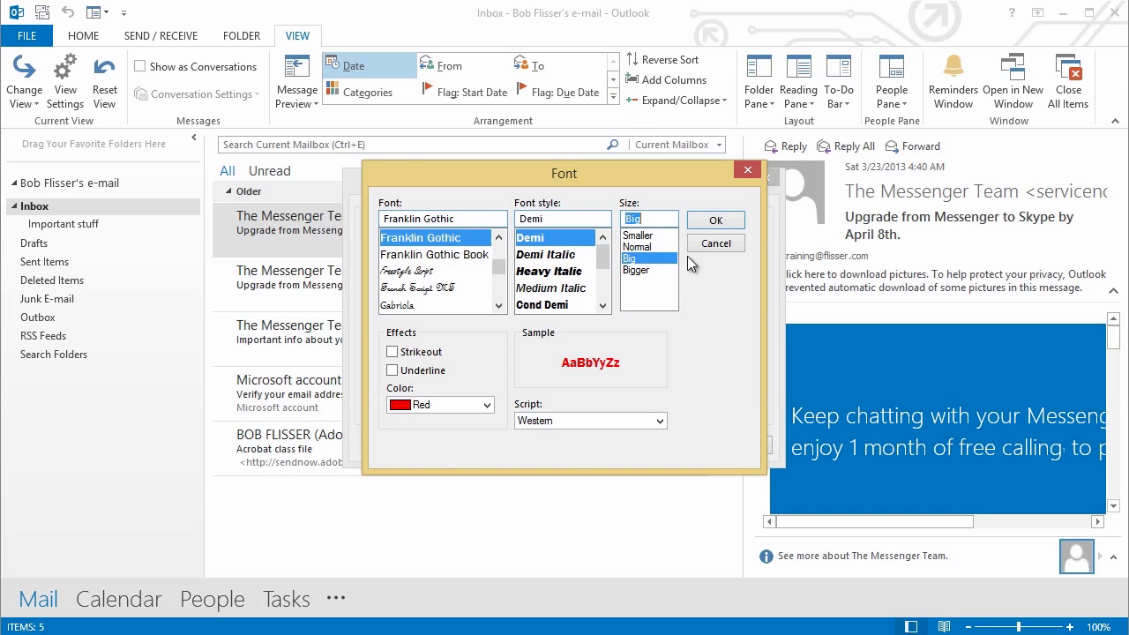
pyautogui.click(704, 221)
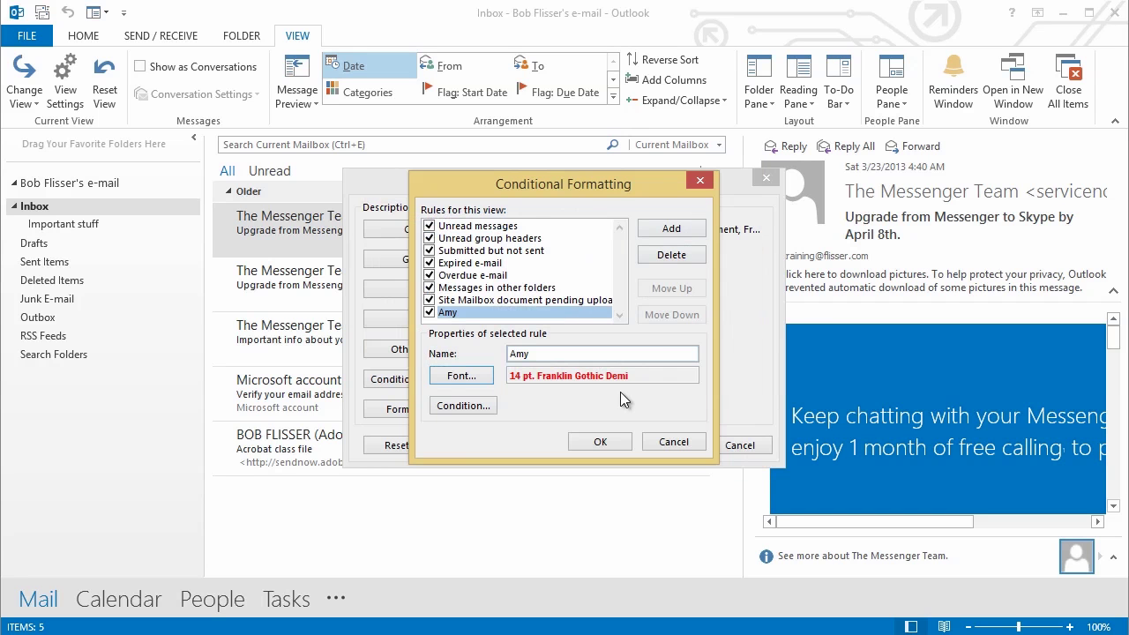
pyautogui.click(599, 441)
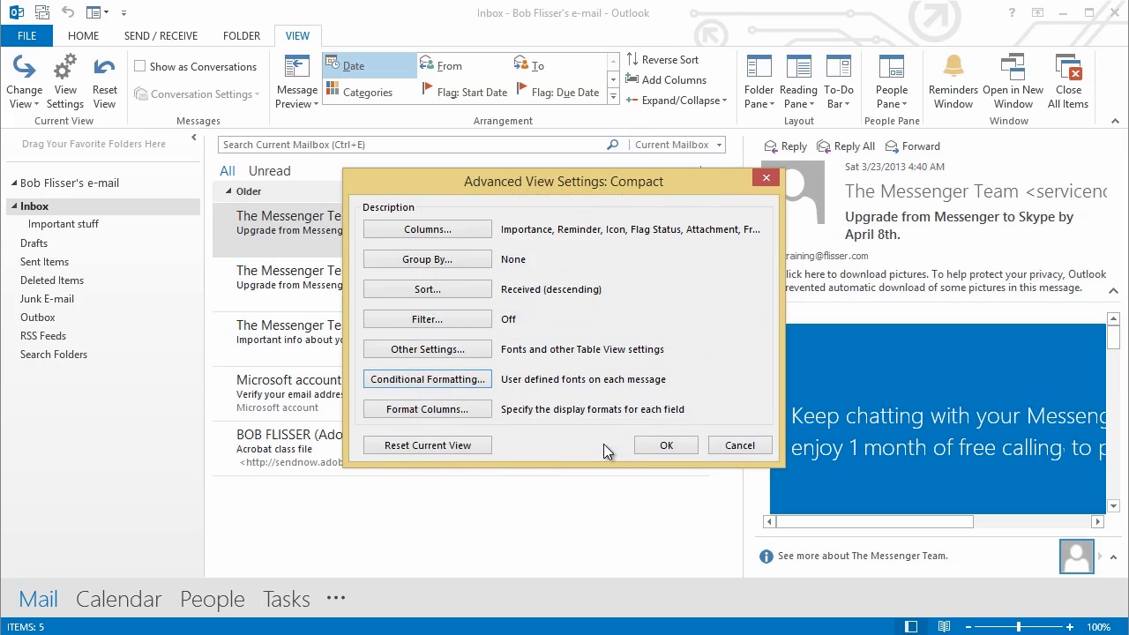
# Step: Close Advanced View Settings and run Send/Receive All Folders to fetch the Dinner invitation
pyautogui.click(663, 445)
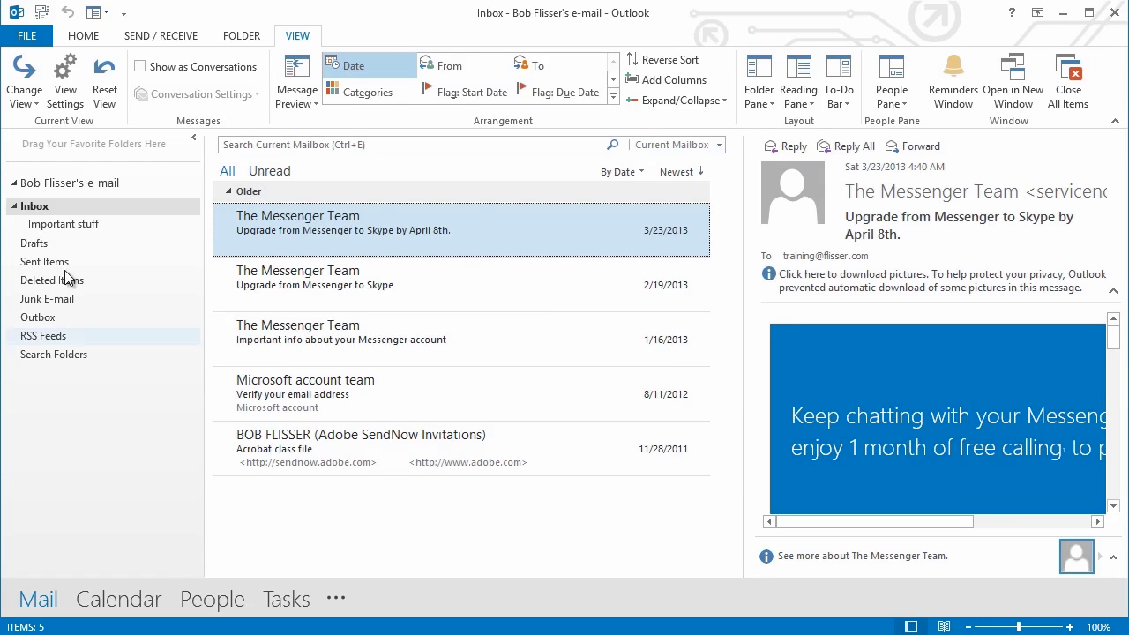
pyautogui.click(79, 35)
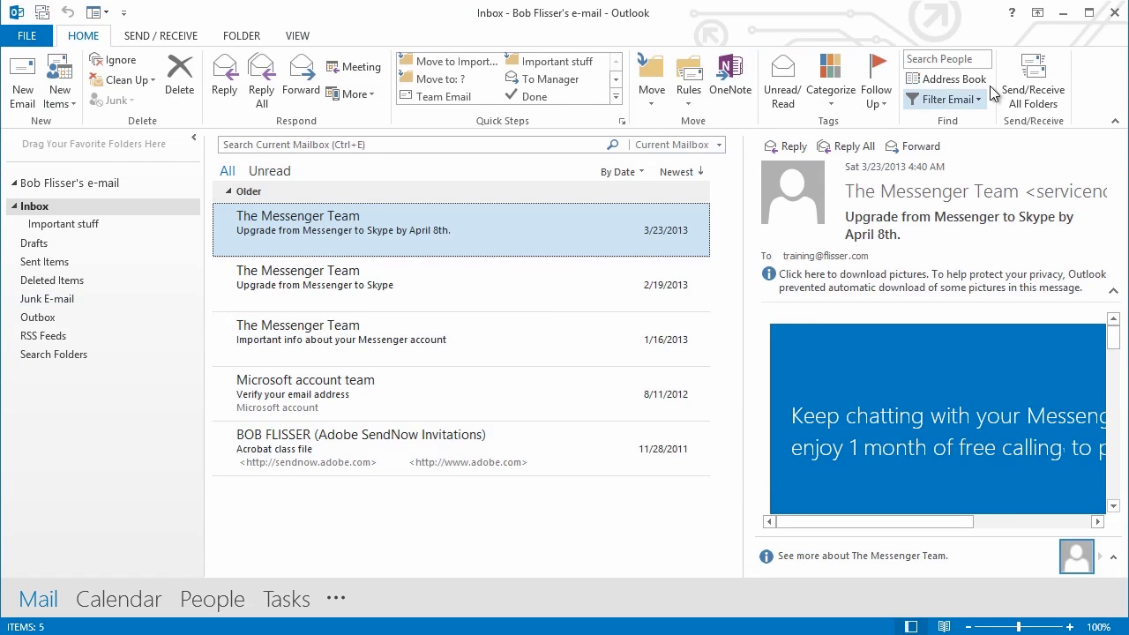
pyautogui.click(1036, 84)
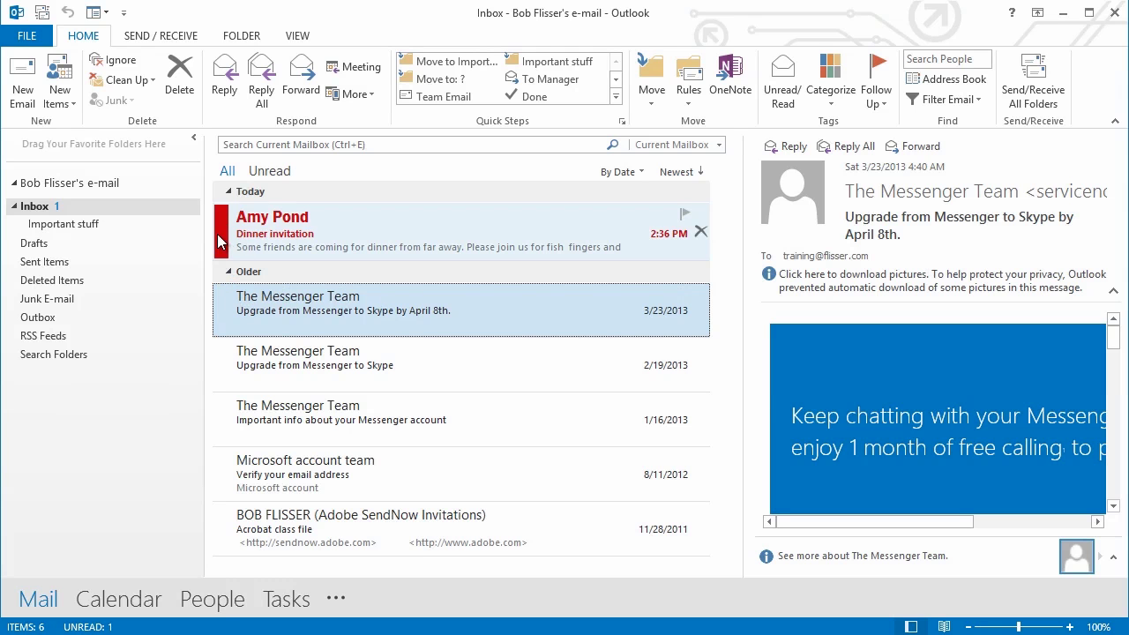
# Step: Open the Dinner invitation message in the reading pane so it is marked as read
pyautogui.click(312, 236)
pyautogui.click(477, 291)
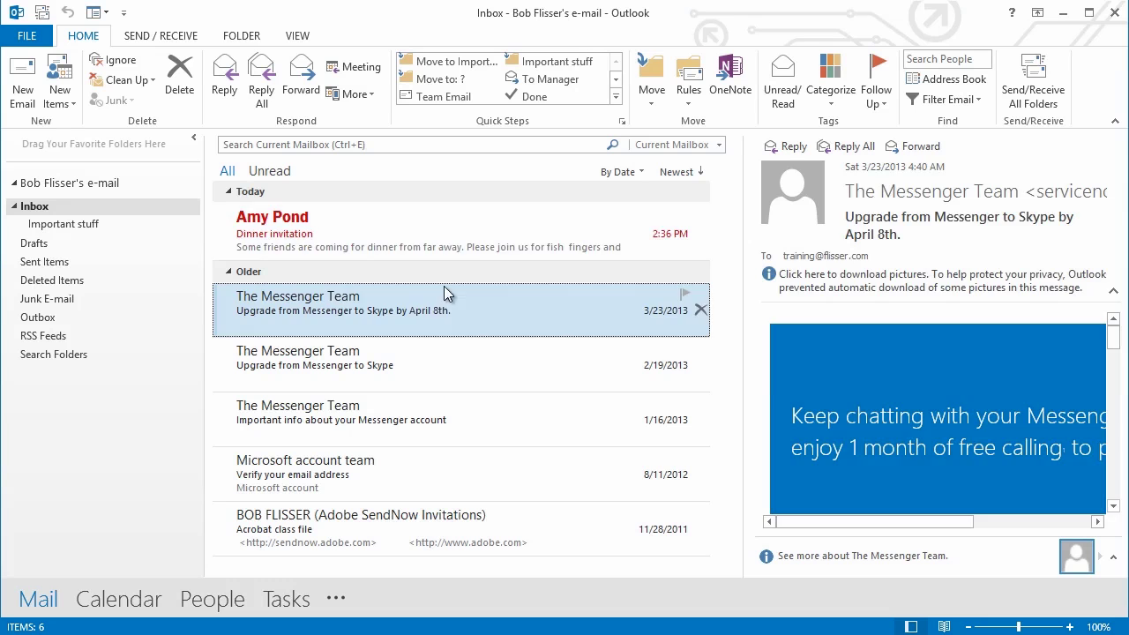
pyautogui.click(468, 235)
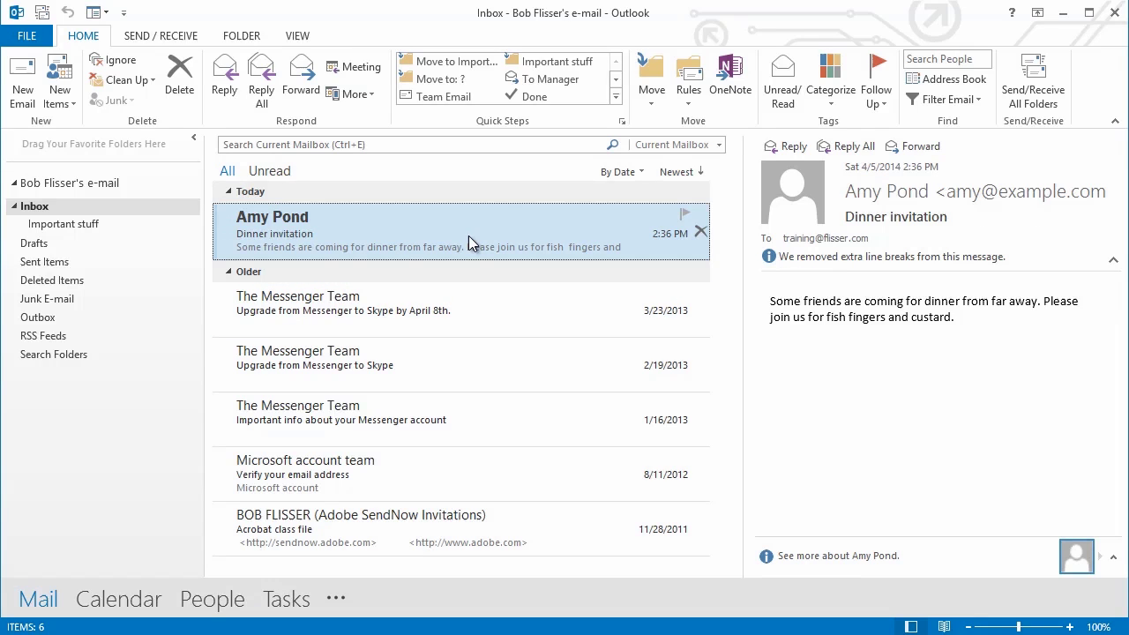